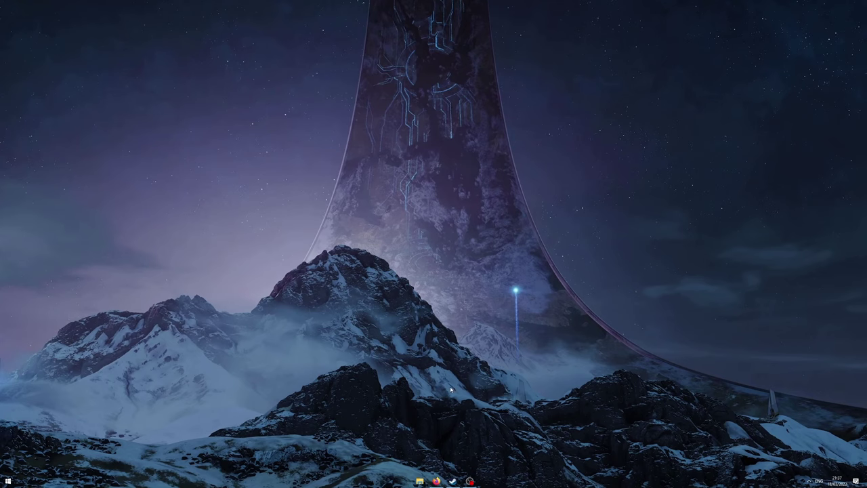
# Restore the Firefox window that shows the ReShade homepage at reshade.me.
pyautogui.click(436, 481)
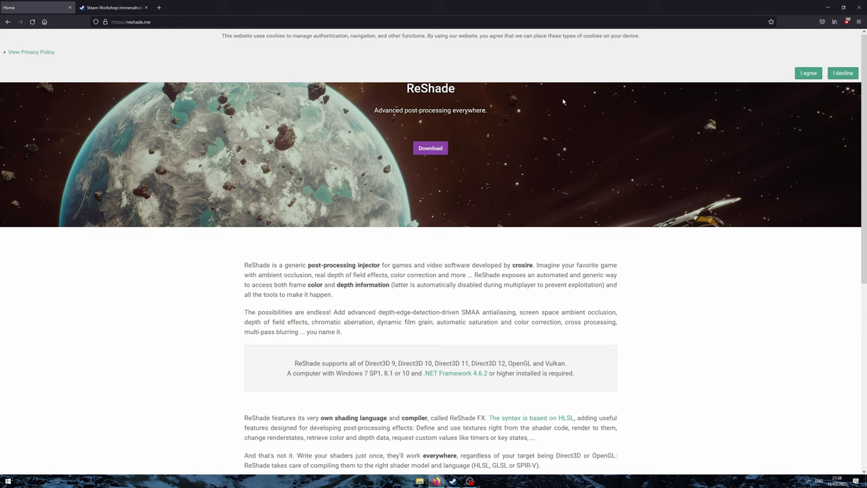
# Download ReShade_Setup_5.0.2.exe from reshade.me, save it to Downloads, and launch it.
pyautogui.click(439, 150)
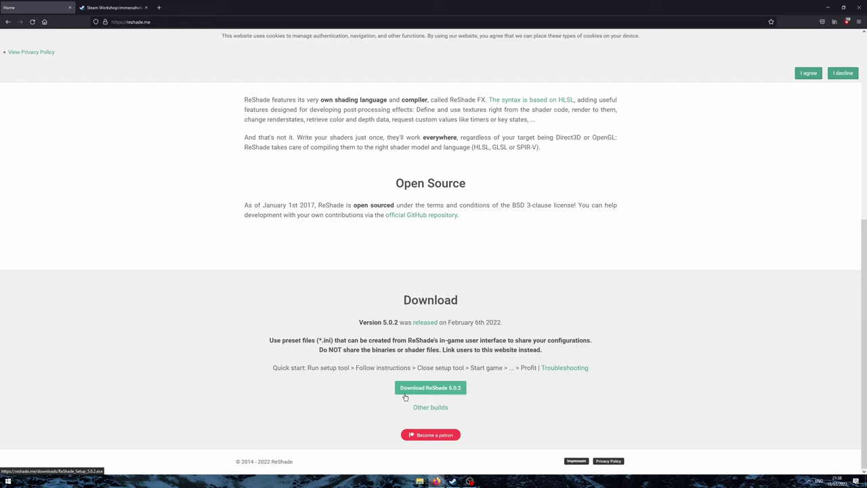
pyautogui.click(430, 395)
pyautogui.click(447, 393)
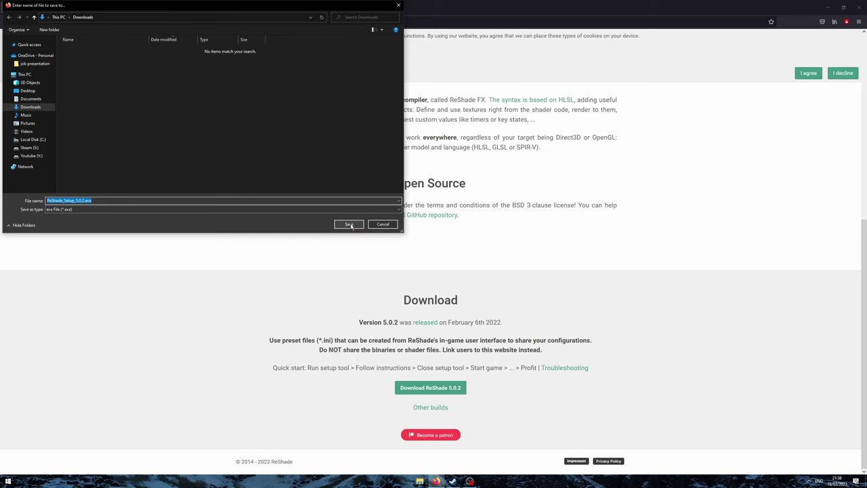
pyautogui.click(349, 225)
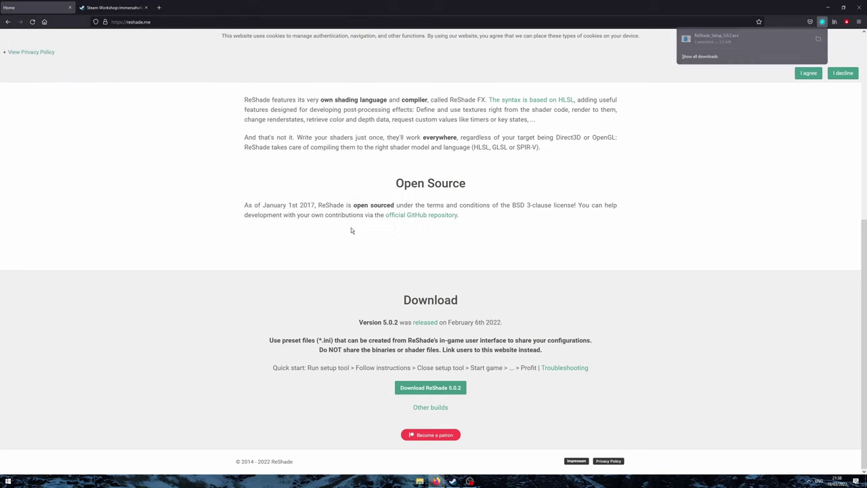
pyautogui.click(720, 40)
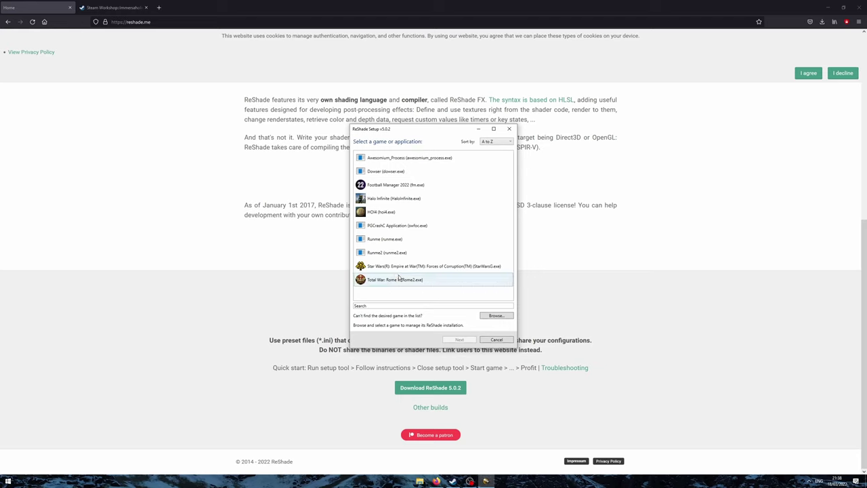
# Target Total War: Rome II with the DirectX 10/11/12 rendering API.
pyautogui.click(388, 282)
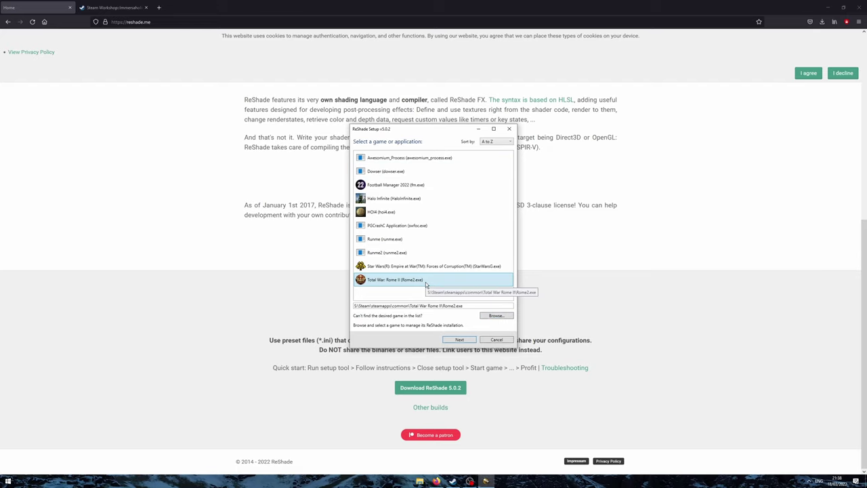
pyautogui.click(459, 341)
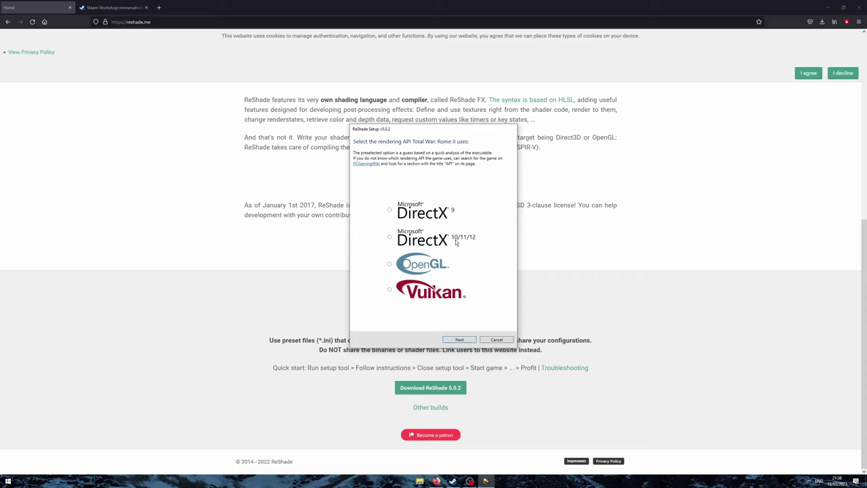
pyautogui.click(390, 237)
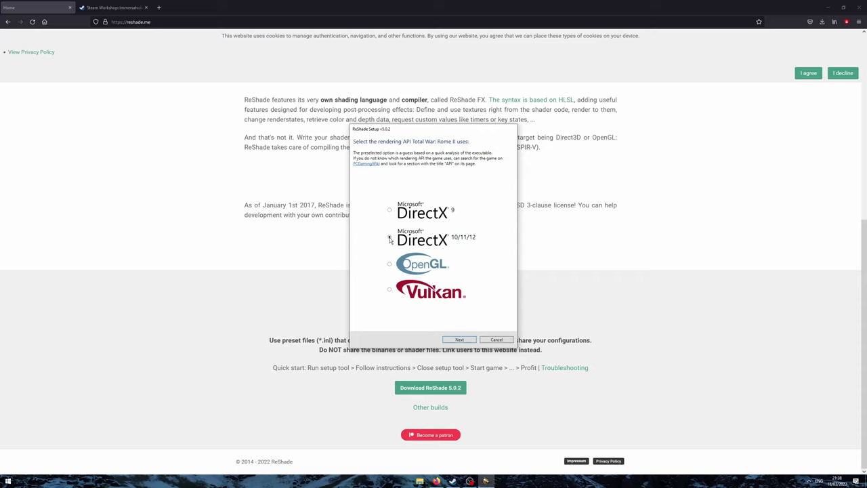
pyautogui.click(459, 340)
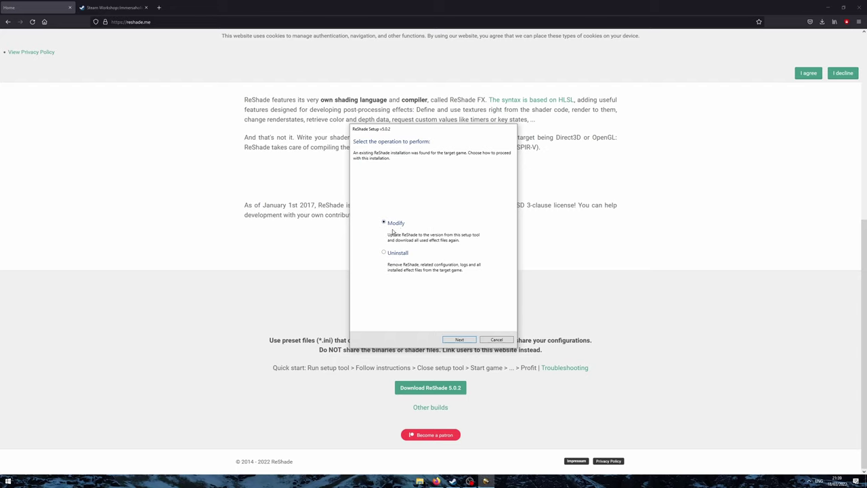
# Keep the Modify option and move on to the effect package list.
pyautogui.click(460, 340)
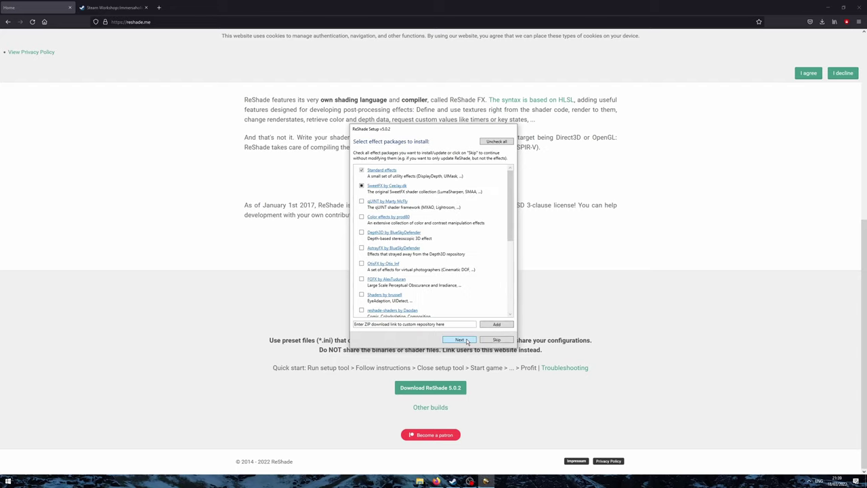
pyautogui.scroll(-3, 468, 193)
pyautogui.scroll(-3, 466, 198)
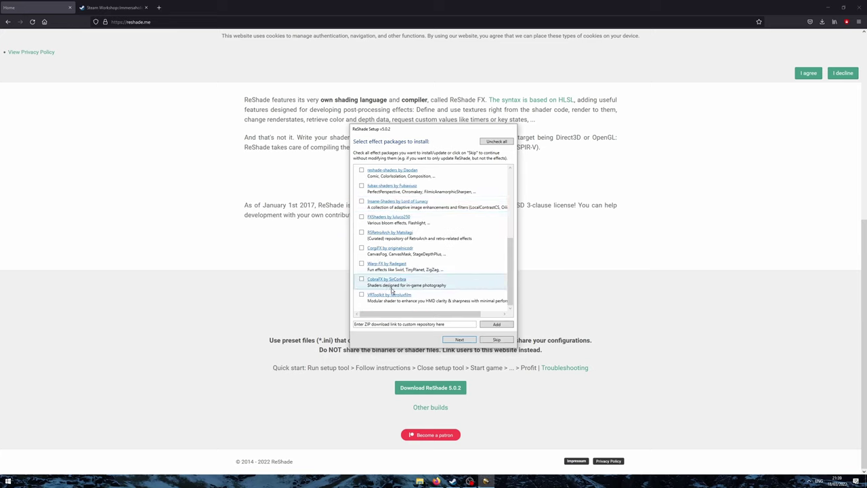
pyautogui.scroll(1, 393, 290)
pyautogui.scroll(2, 393, 289)
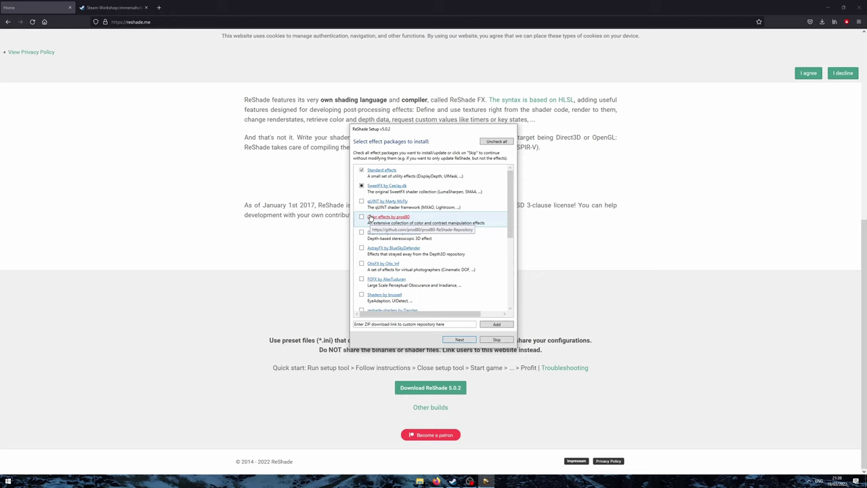
# Tick the qUINT, Color effects, Depth3D, AstrayFX and OtisFX packages.
pyautogui.click(361, 201)
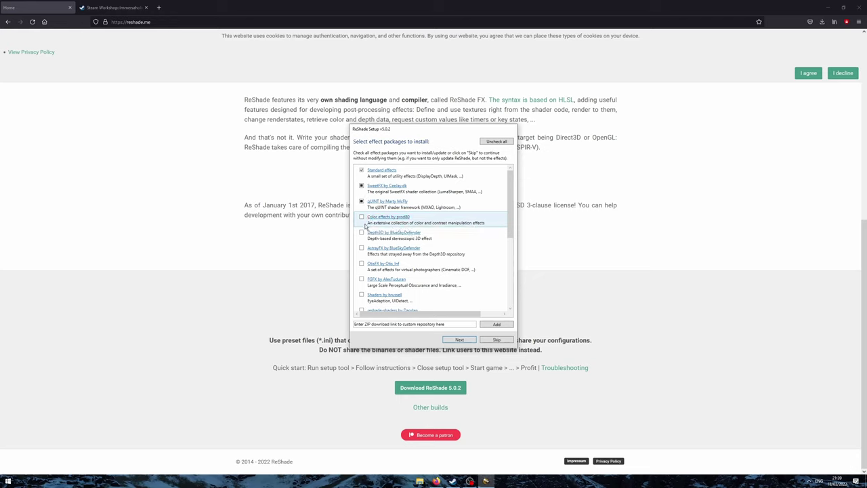
pyautogui.click(362, 218)
pyautogui.click(361, 232)
pyautogui.click(362, 248)
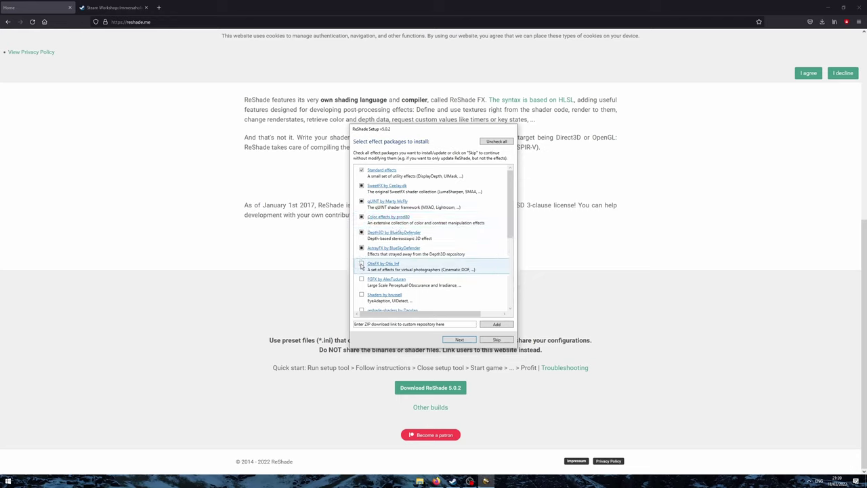
pyautogui.click(361, 264)
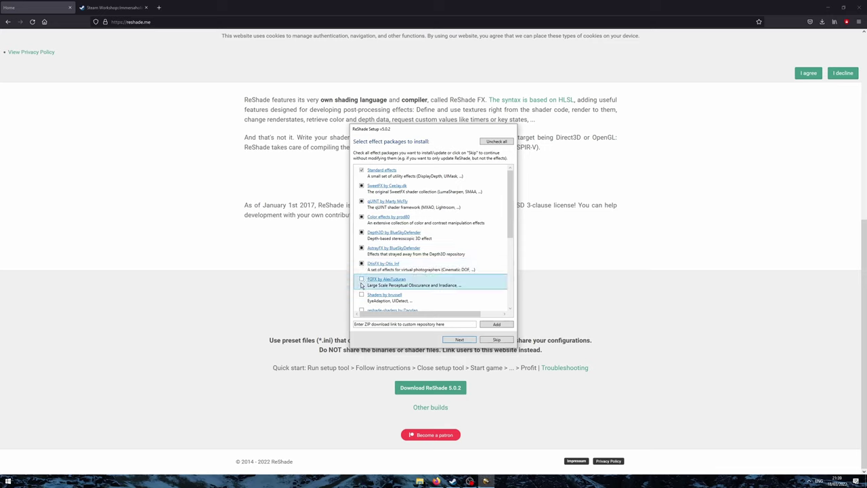
pyautogui.scroll(-2, 366, 276)
# Tick FGFX, brussell's Shaders, Daodan's reshade-shaders, fubax-shaders, Insane-Shaders, FXShaders, RSRetroArch and CorgiFX.
pyautogui.click(361, 185)
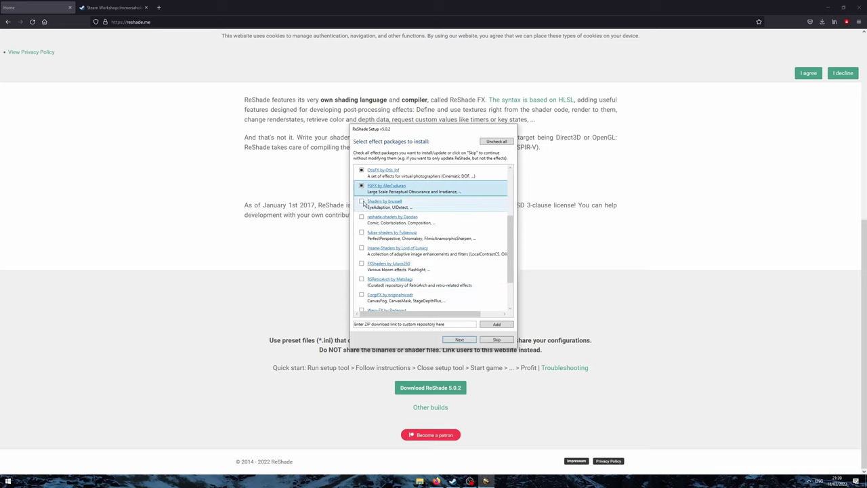
pyautogui.click(361, 201)
pyautogui.click(361, 217)
pyautogui.click(361, 232)
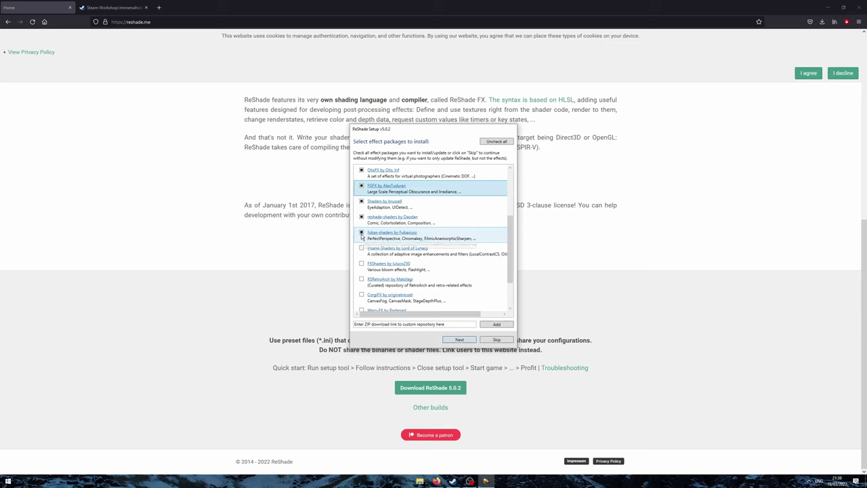
pyautogui.click(361, 248)
pyautogui.click(361, 264)
pyautogui.click(361, 280)
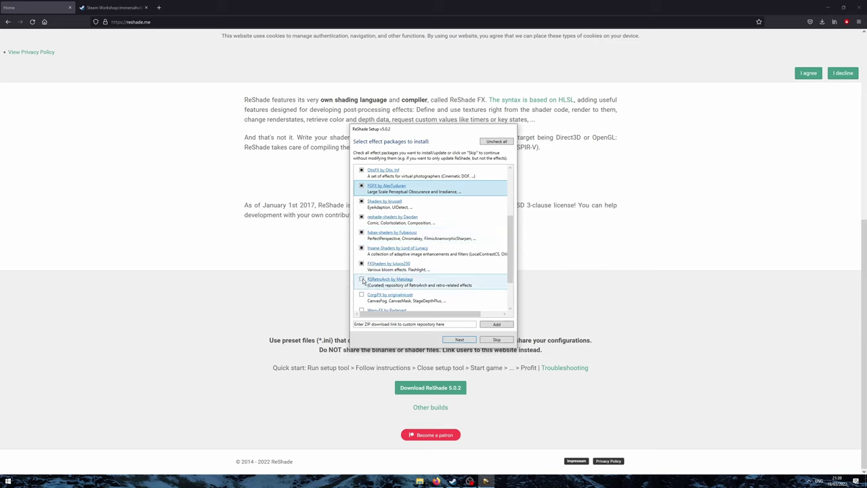
pyautogui.click(361, 296)
# Tick Warp-FX, CobraFX and VRToolkit, then confirm the packages to begin downloading.
pyautogui.scroll(-1, 362, 295)
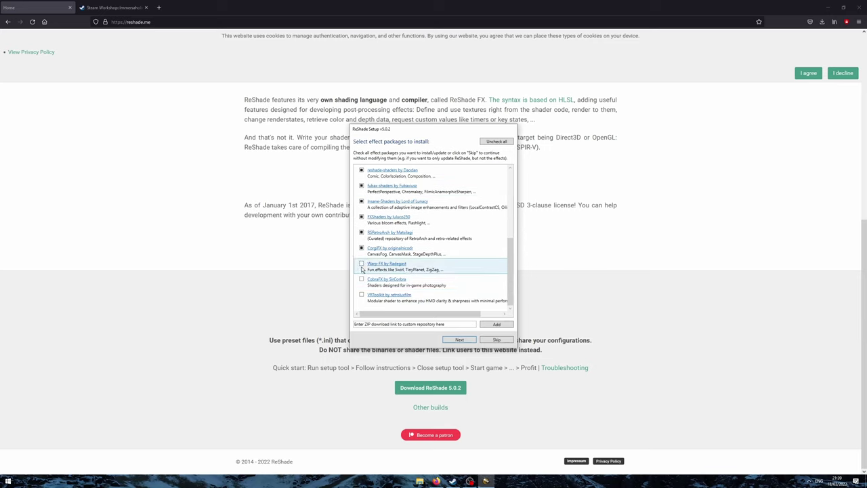
pyautogui.click(361, 264)
pyautogui.click(361, 280)
pyautogui.click(361, 295)
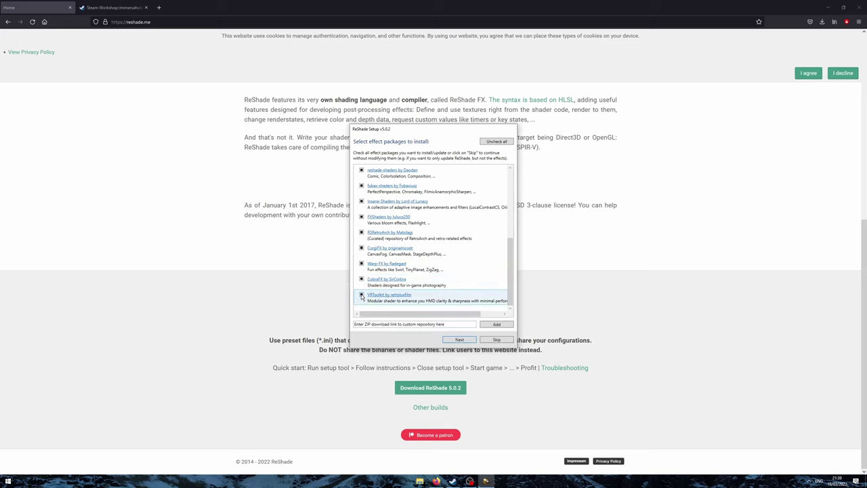
pyautogui.scroll(3, 437, 278)
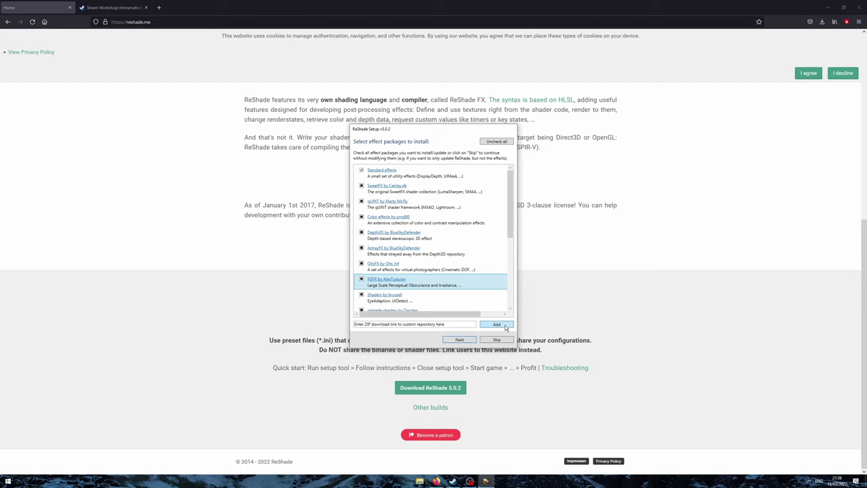
pyautogui.click(461, 341)
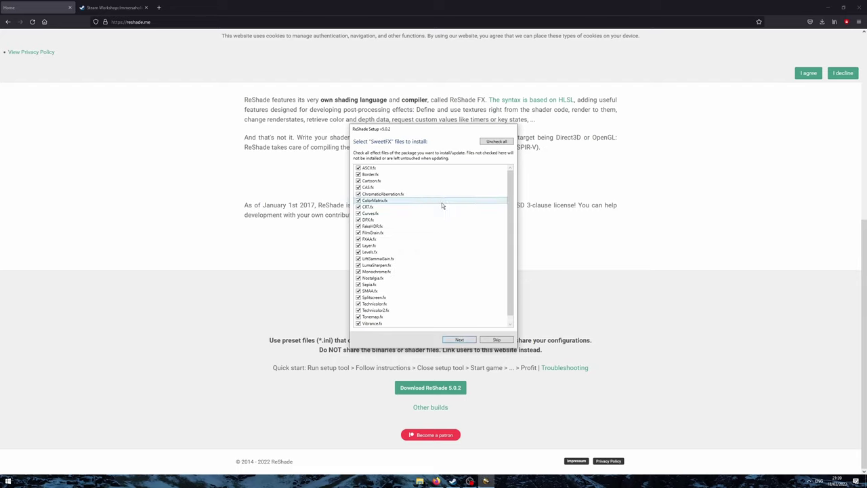
pyautogui.scroll(-1, 444, 199)
pyautogui.scroll(1, 427, 274)
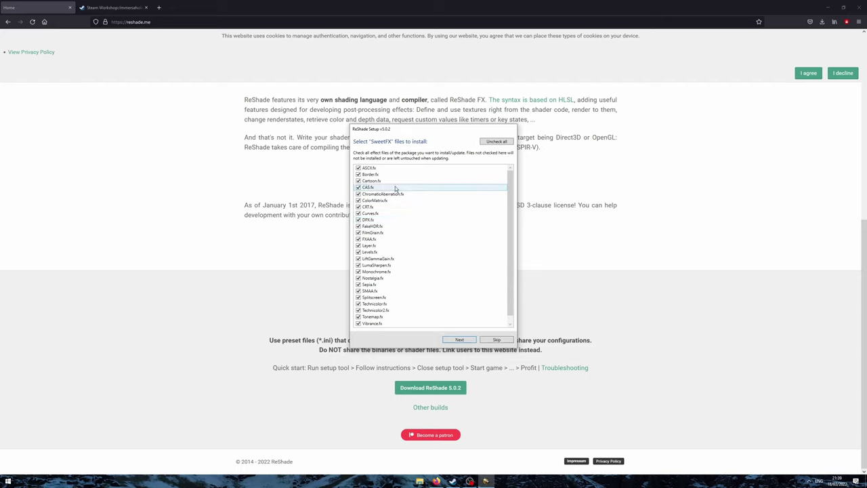
# Accept the SweetFX, qUINT, Color effects, AstrayFX, OtisFX, FGFX, Shaders and reshade-shaders file lists.
pyautogui.click(462, 341)
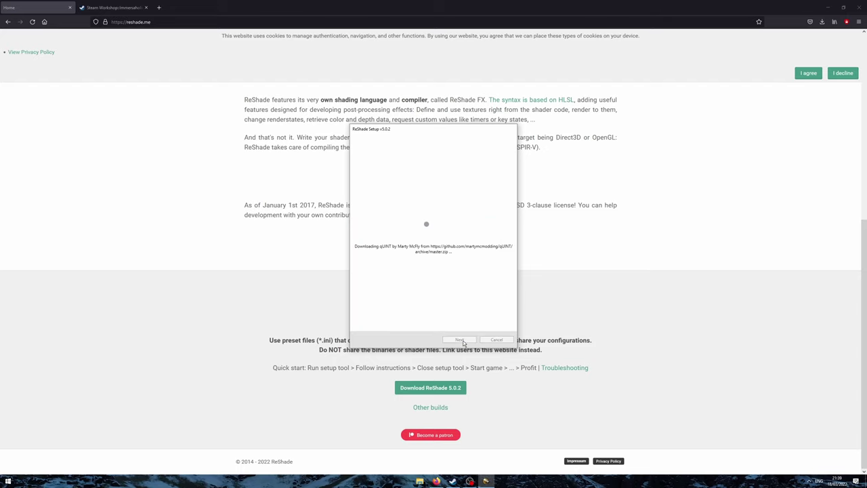
pyautogui.click(468, 340)
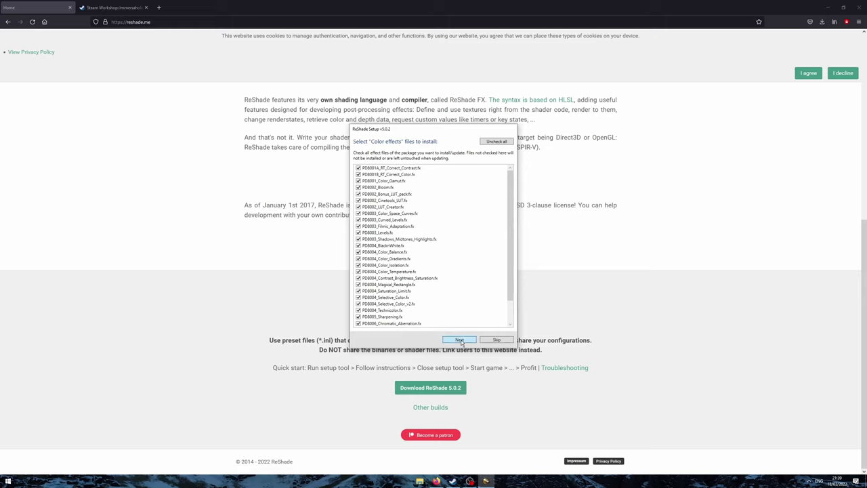
pyautogui.click(462, 341)
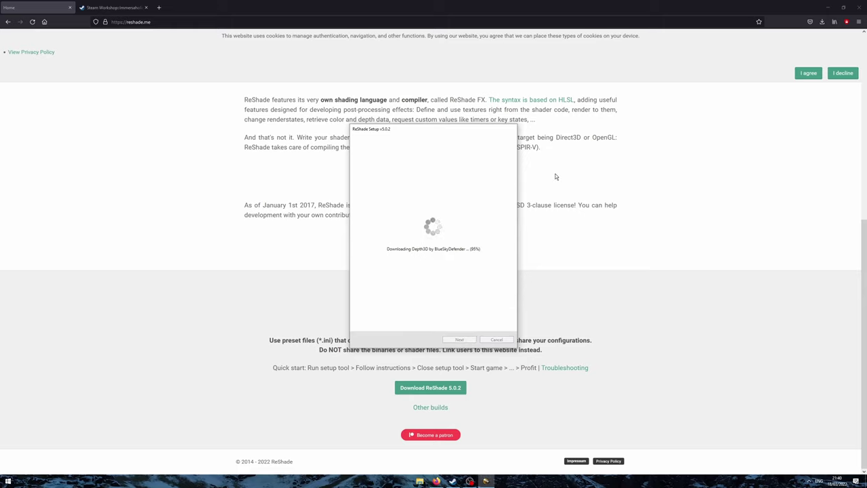
pyautogui.click(460, 341)
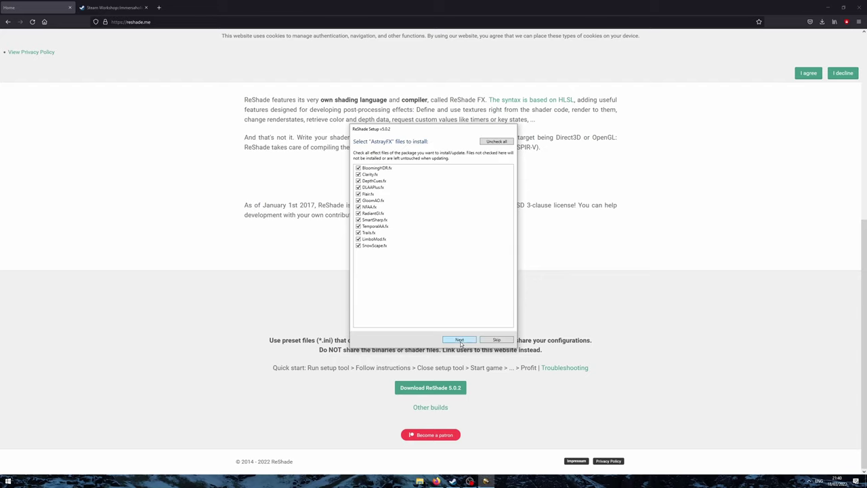
pyautogui.click(461, 340)
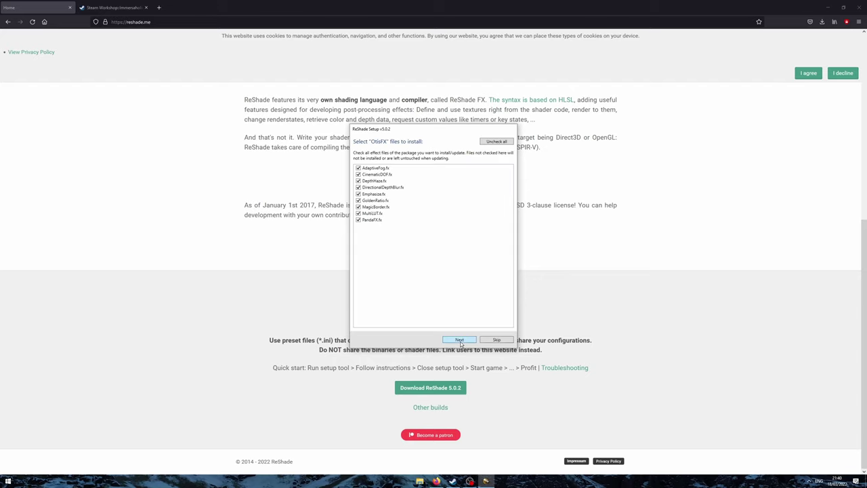
pyautogui.click(460, 341)
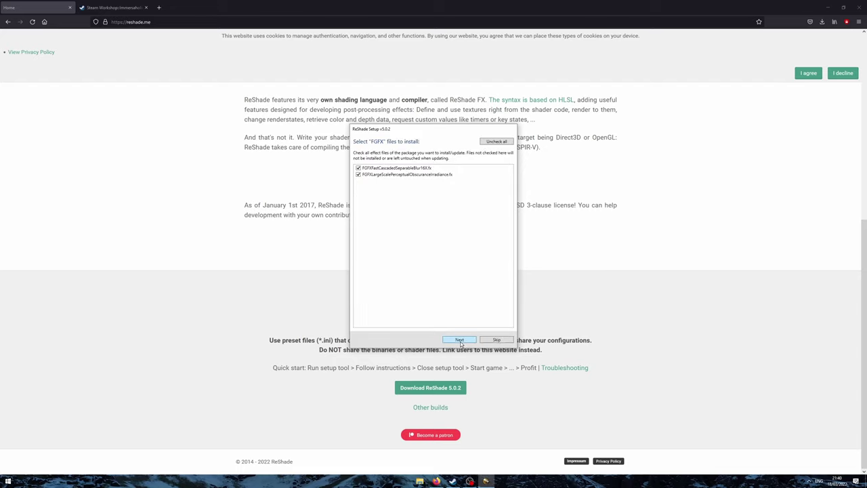
pyautogui.click(460, 341)
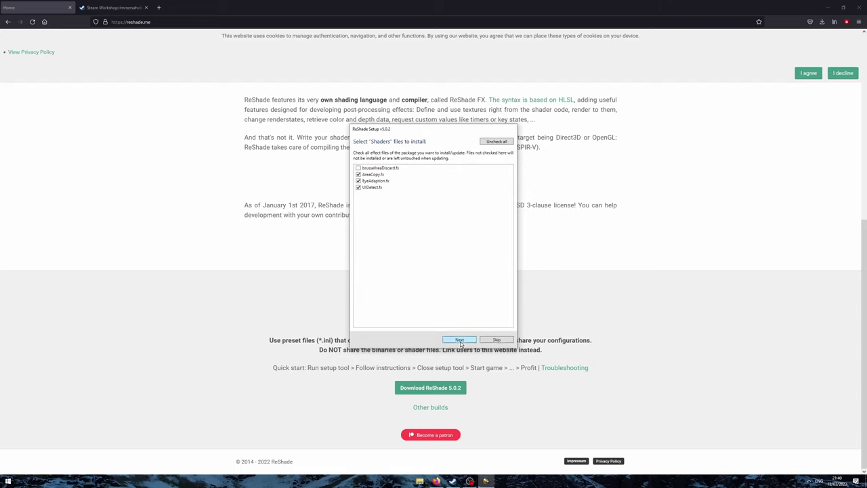
pyautogui.click(460, 341)
pyautogui.click(460, 341)
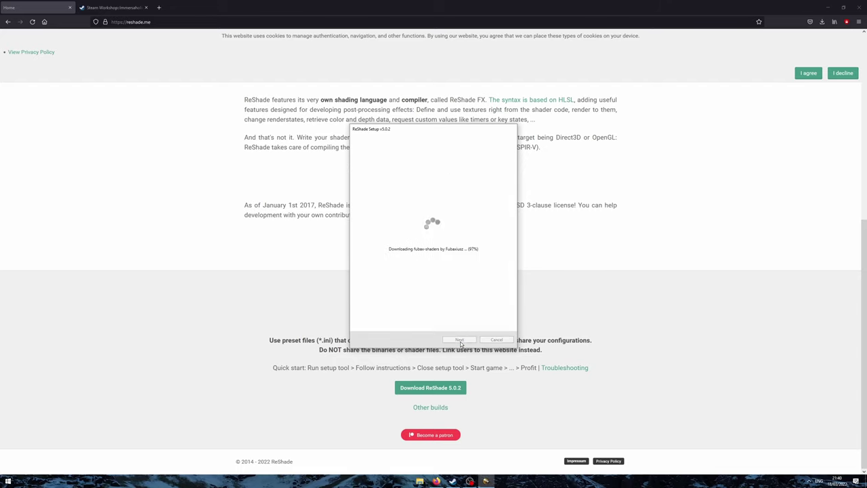
# Accept the fubax-shaders through VRToolkit file lists, finish the installation and close setup.
pyautogui.click(460, 341)
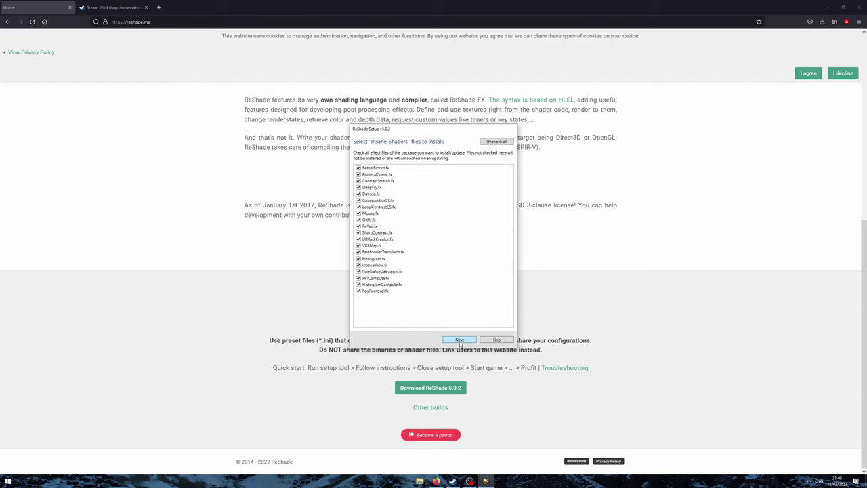
pyautogui.click(460, 341)
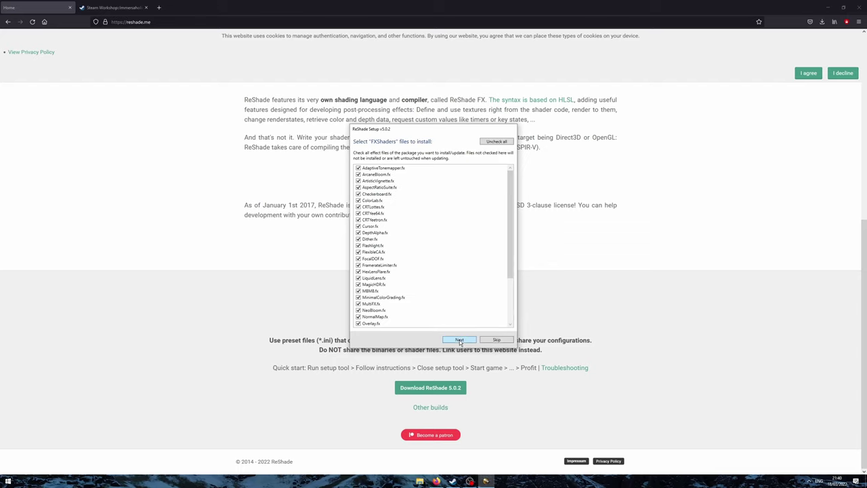
pyautogui.click(460, 341)
pyautogui.click(460, 341)
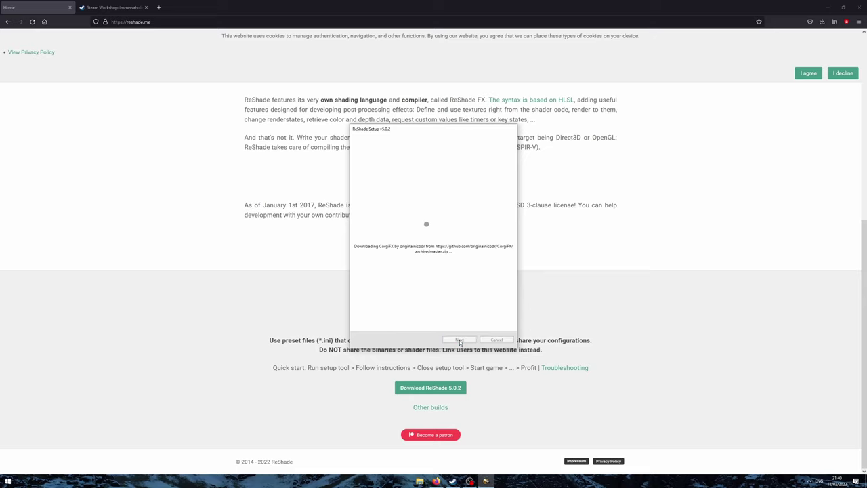
pyautogui.click(460, 340)
pyautogui.click(460, 341)
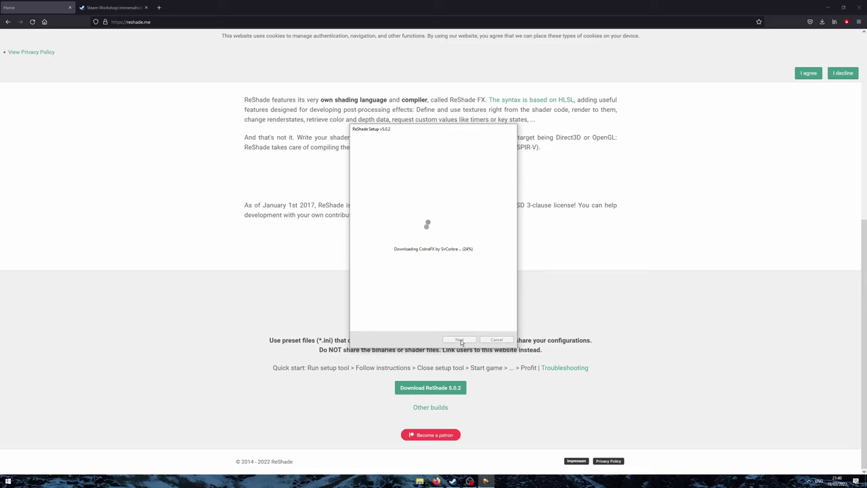
pyautogui.click(460, 341)
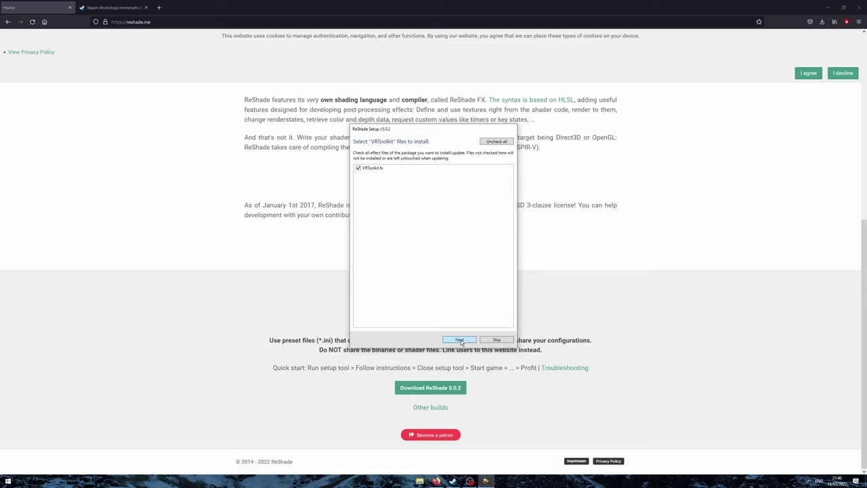
pyautogui.click(460, 341)
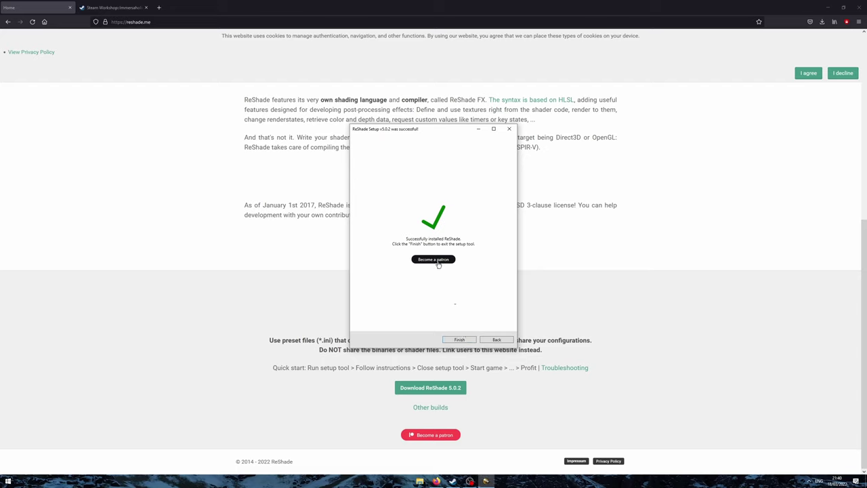
pyautogui.click(460, 339)
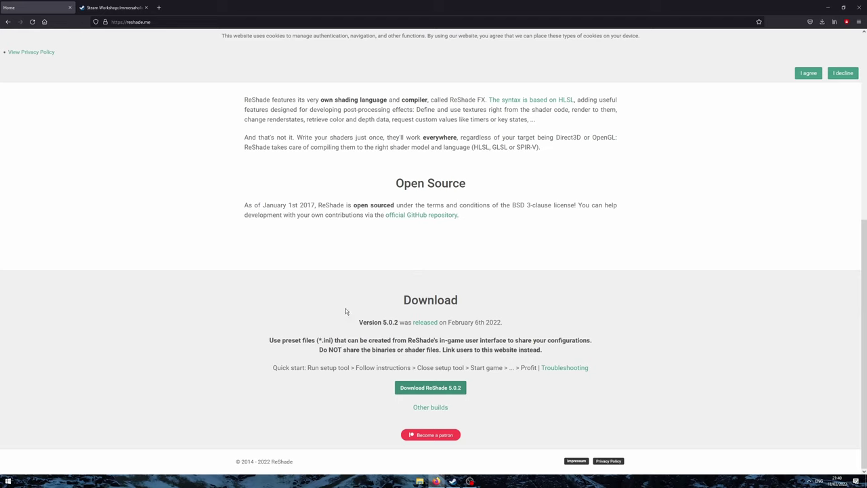
# Close the reshade.me tab and highlight the Immersaholic preset page title.
pyautogui.click(69, 7)
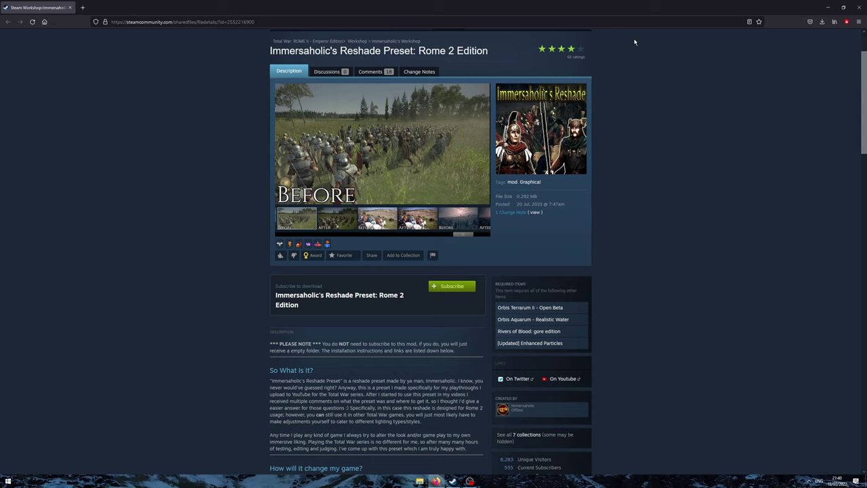
pyautogui.moveTo(271, 51); pyautogui.dragTo(321, 52)
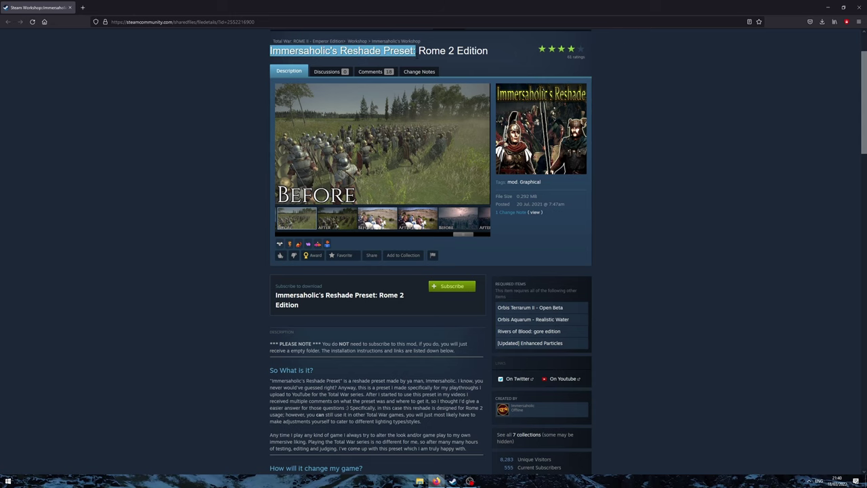
pyautogui.moveTo(416, 51); pyautogui.dragTo(524, 61)
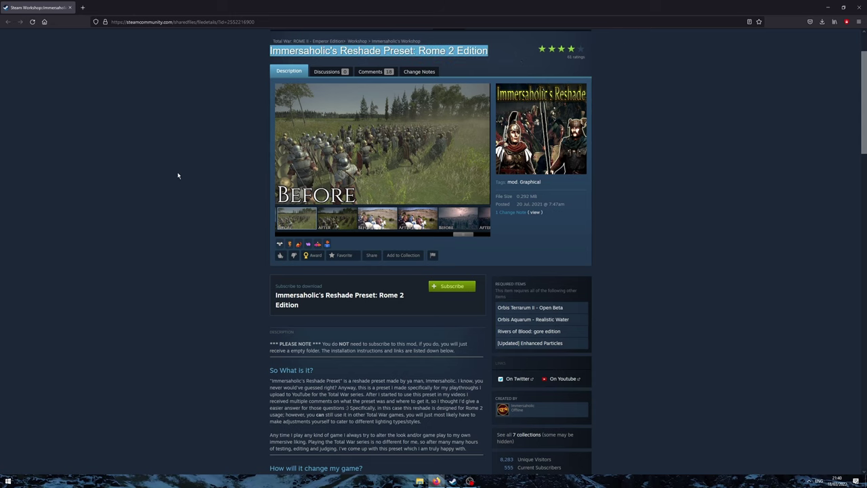
pyautogui.click(174, 236)
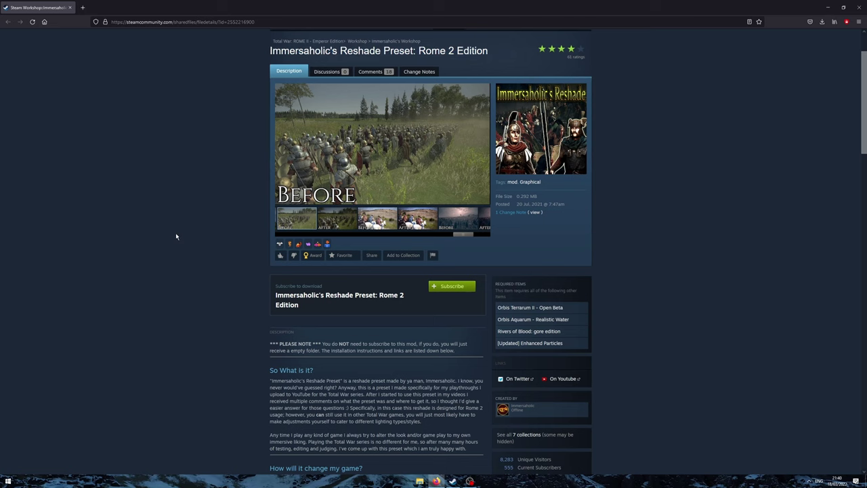
# Scroll down to the preset's Installation section.
pyautogui.scroll(-1, 176, 236)
pyautogui.scroll(-8, 175, 236)
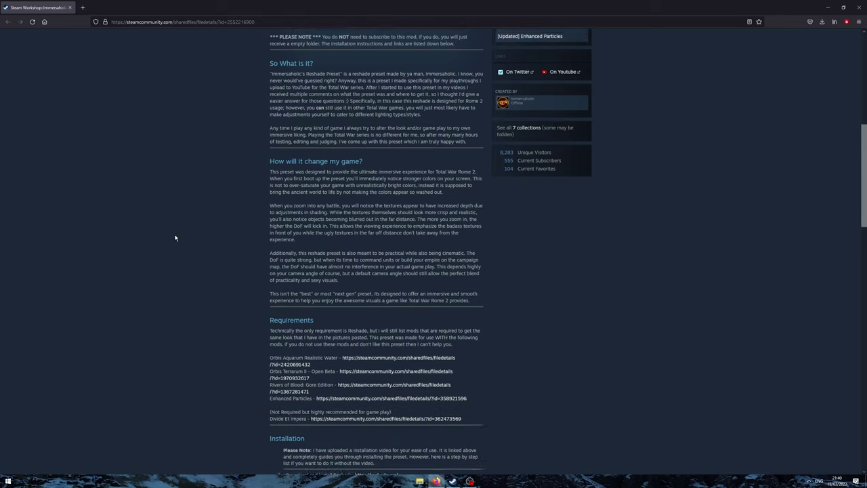
pyautogui.scroll(3, 226, 224)
pyautogui.scroll(-8, 226, 229)
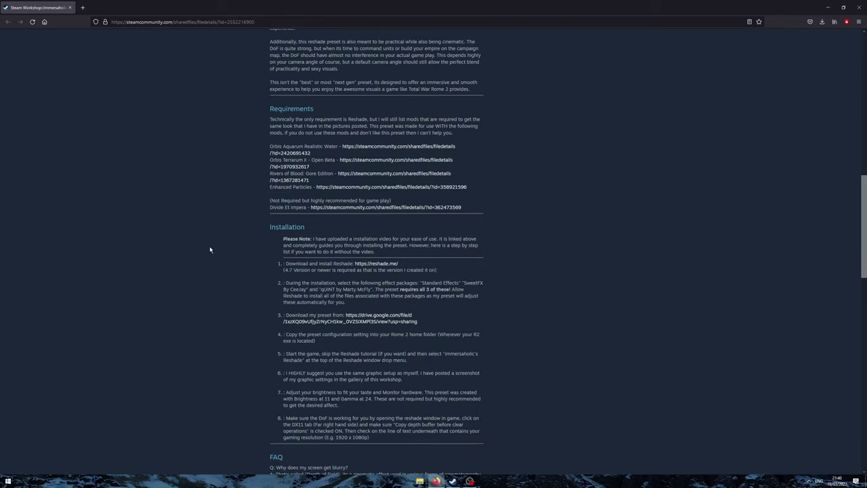
pyautogui.moveTo(269, 193); pyautogui.dragTo(304, 192)
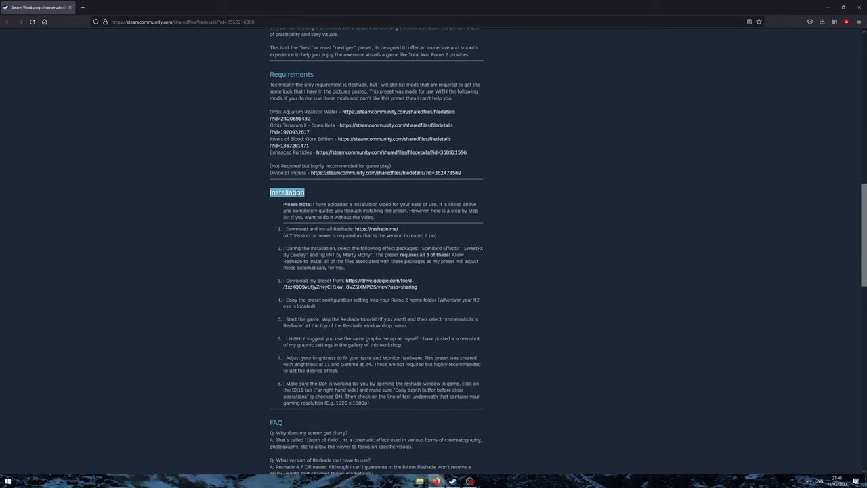
pyautogui.click(302, 193)
# Follow the step 3 Google Drive link and save Immersaholic's_Reshade.ini to Downloads.
pyautogui.moveTo(275, 281); pyautogui.dragTo(407, 288)
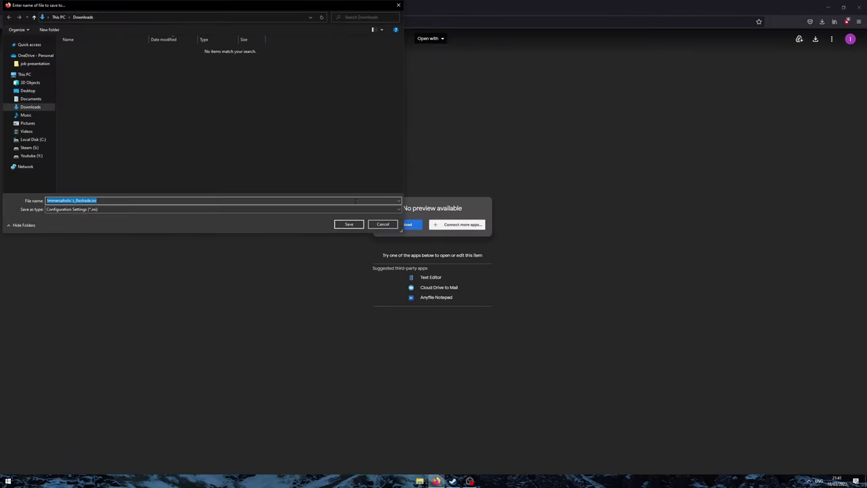
pyautogui.click(349, 224)
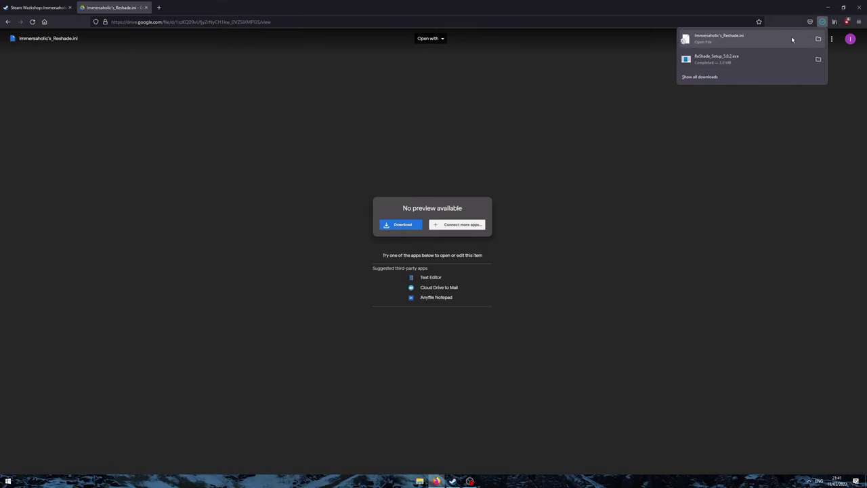
# Close Firefox, open Downloads in File Explorer and select Immersaholic's_Reshade.ini.
pyautogui.click(145, 8)
pyautogui.click(69, 8)
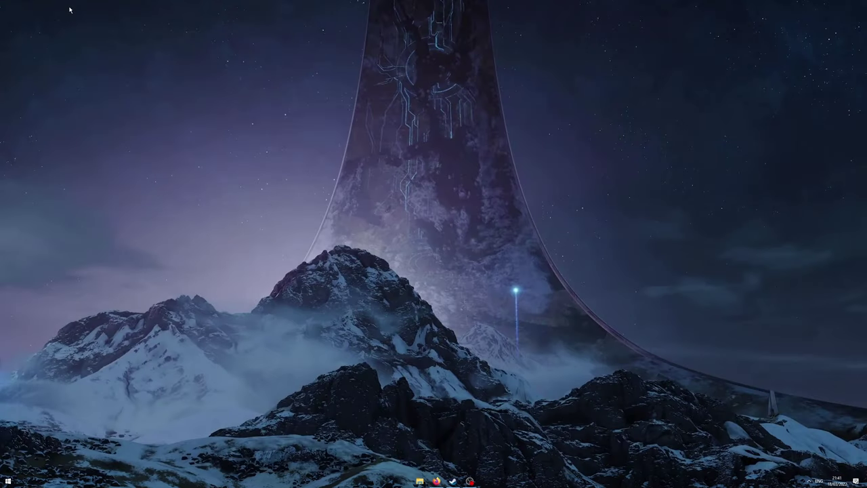
pyautogui.click(420, 481)
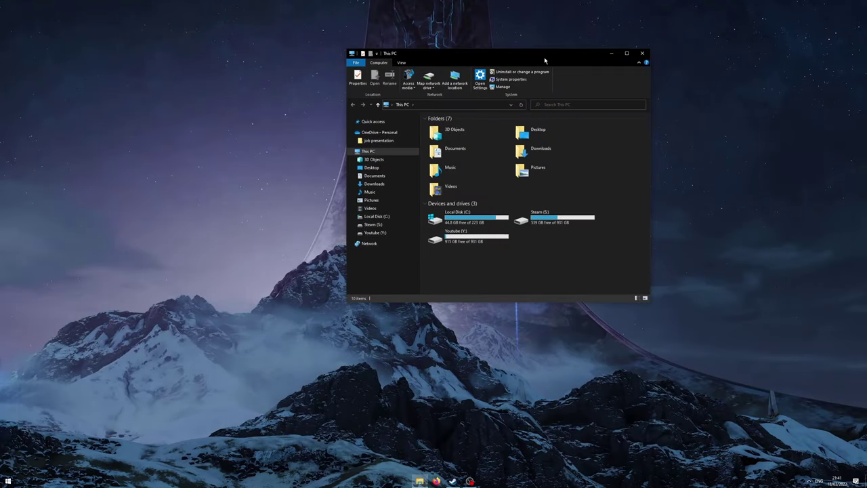
pyautogui.moveTo(544, 61); pyautogui.dragTo(340, 73)
pyautogui.click(170, 197)
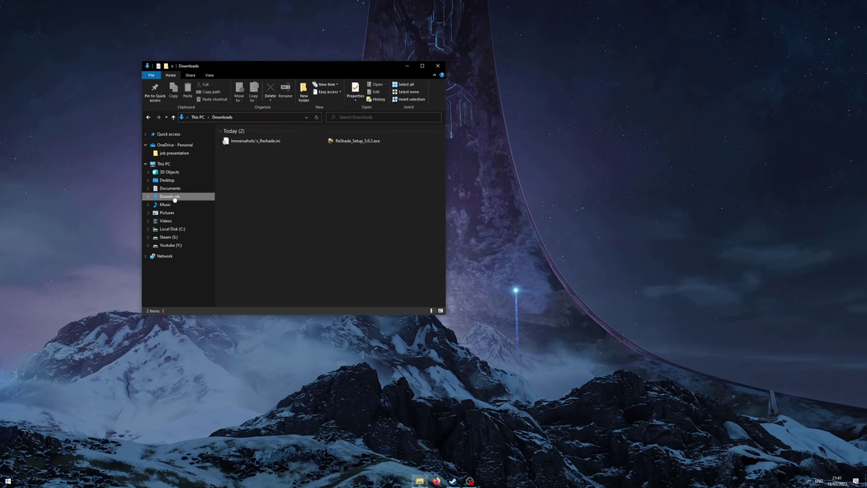
pyautogui.click(242, 141)
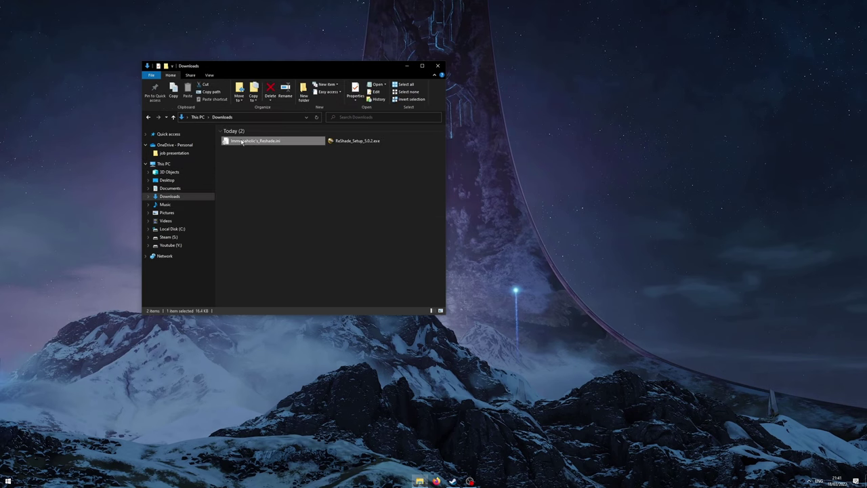
pyautogui.click(453, 481)
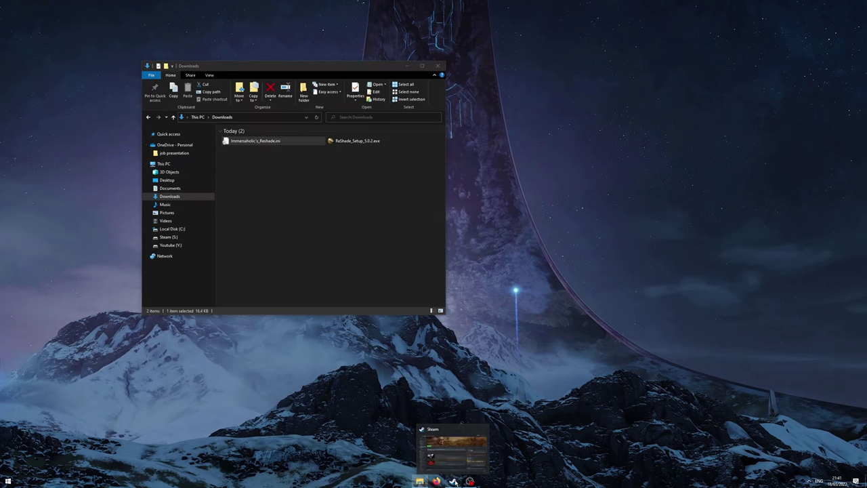
# Open Total War: ROME II's install folder via Steam's Local Files properties, then close Steam.
pyautogui.rightClick(54, 157)
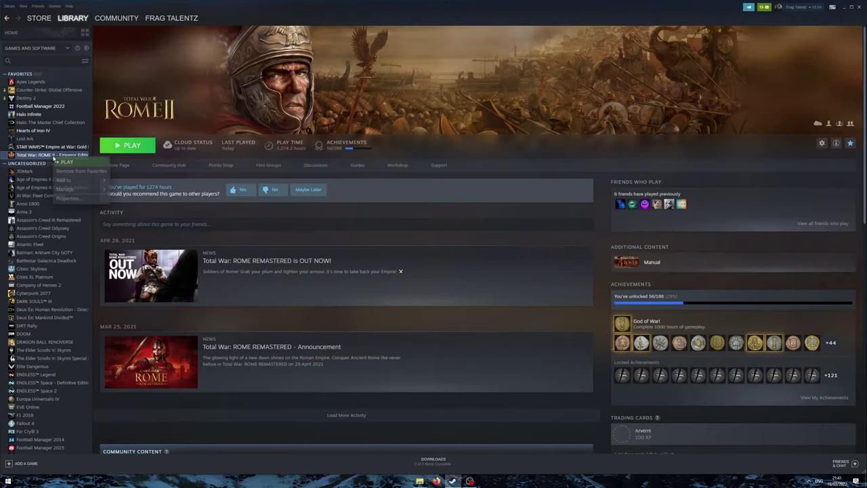
pyautogui.click(68, 198)
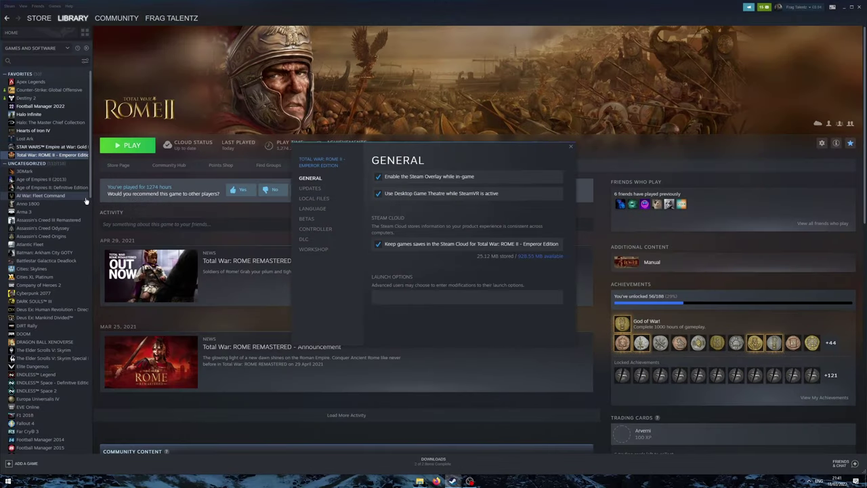
pyautogui.click(320, 198)
pyautogui.click(519, 177)
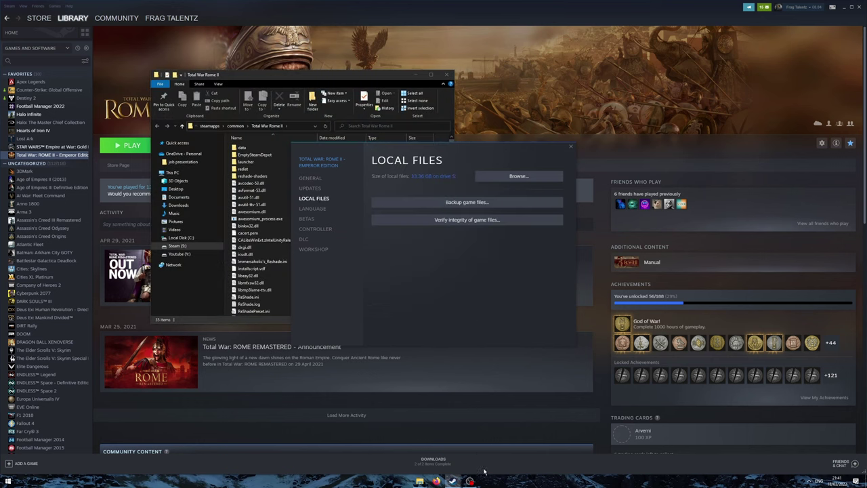
pyautogui.click(571, 148)
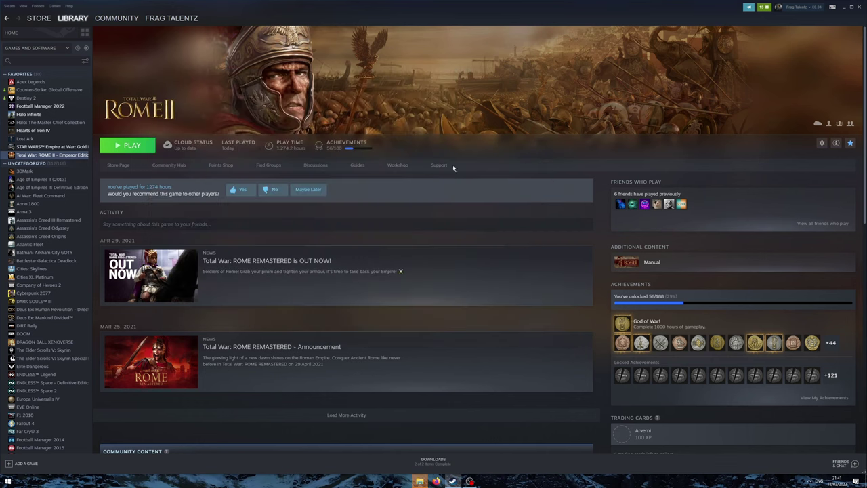
pyautogui.moveTo(424, 482)
pyautogui.click(445, 448)
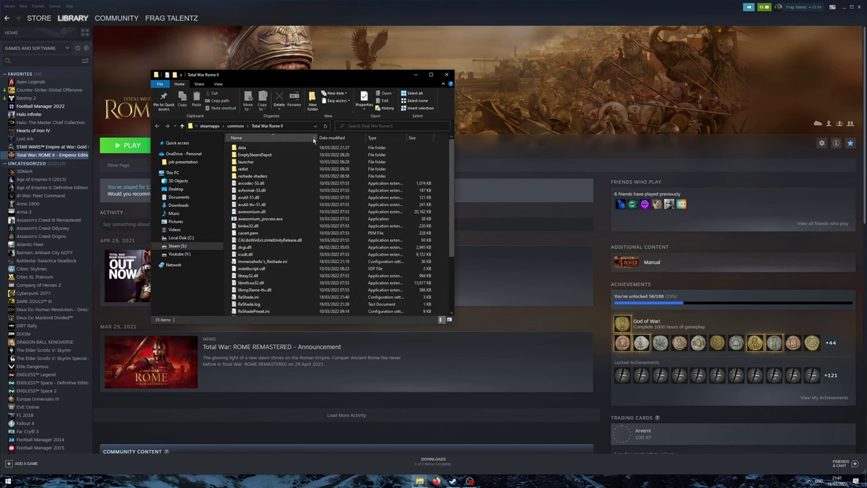
pyautogui.moveTo(299, 79); pyautogui.dragTo(578, 90)
pyautogui.click(861, 6)
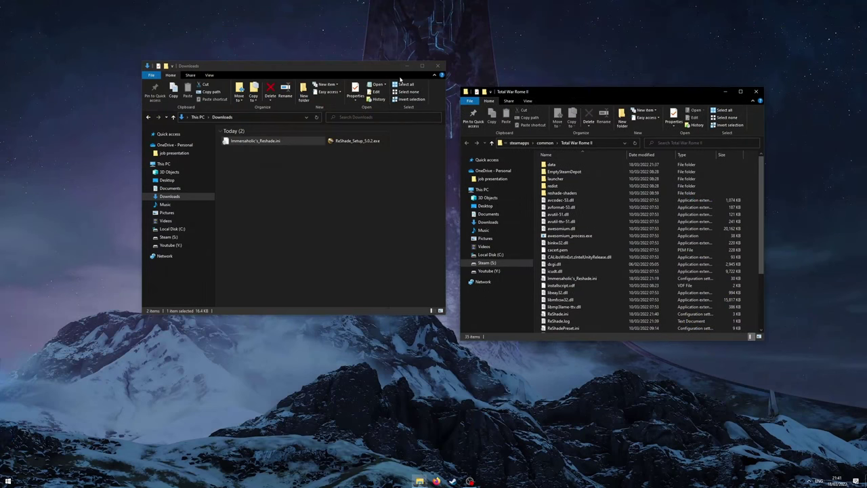
# Copy Immersaholic's_Reshade.ini from the Downloads folder.
pyautogui.moveTo(363, 70); pyautogui.dragTo(332, 123)
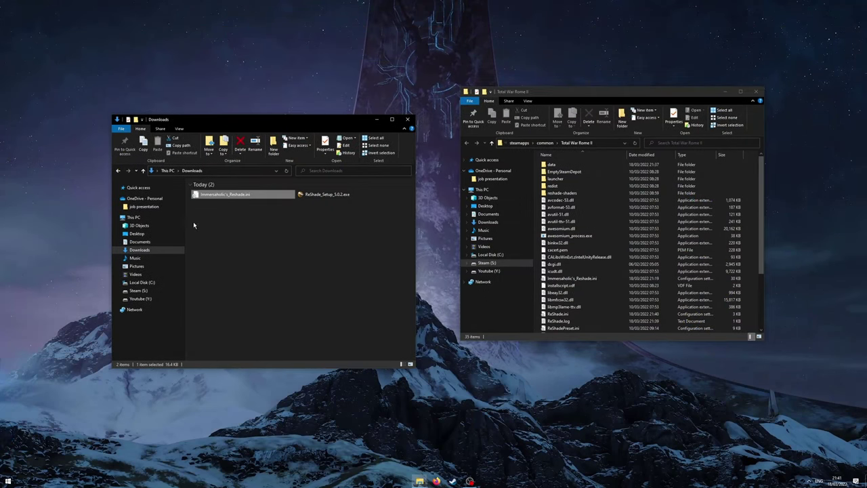
pyautogui.moveTo(212, 196); pyautogui.dragTo(479, 481)
pyautogui.scroll(-1, 593, 278)
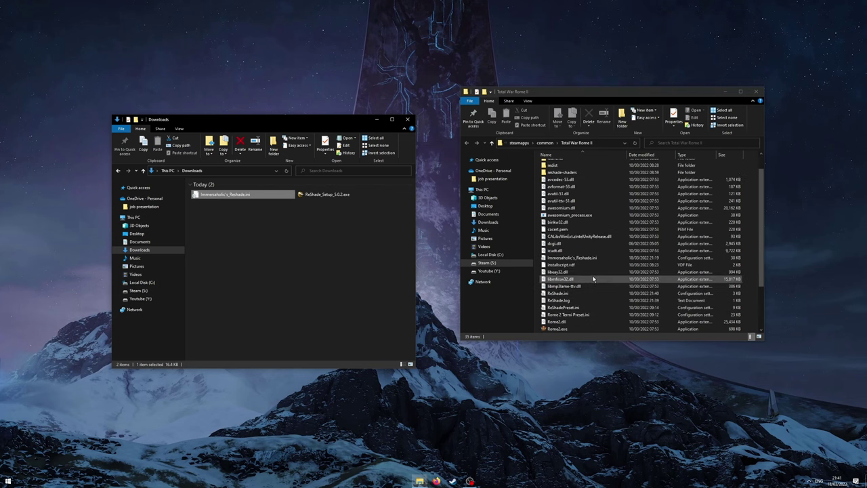
pyautogui.rightClick(225, 196)
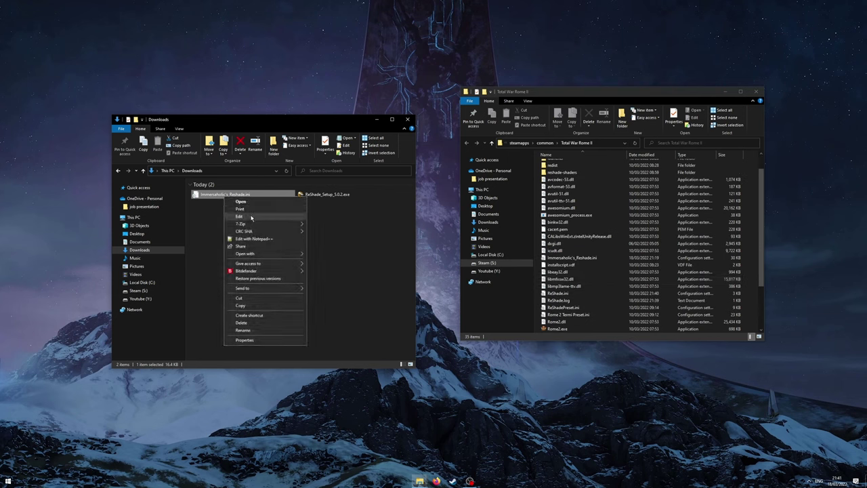
pyautogui.click(256, 305)
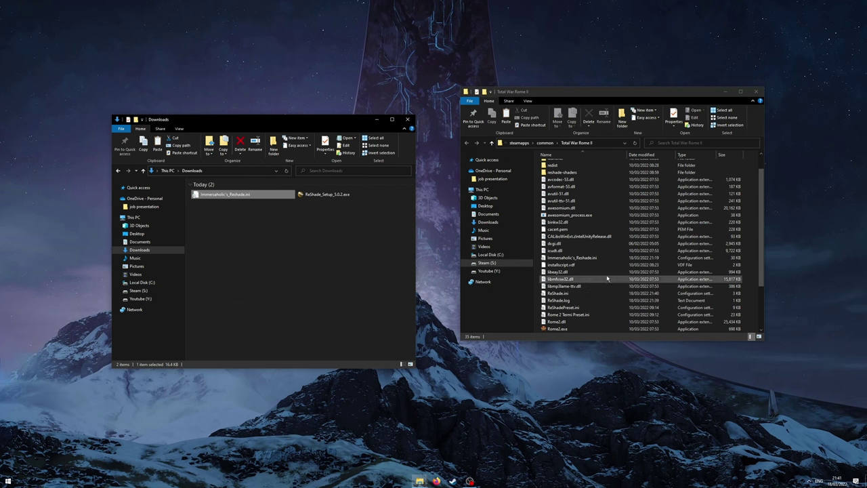
# Paste the preset into the Total War Rome II folder without replacing, then close both Explorer windows.
pyautogui.rightClick(607, 278)
pyautogui.click(630, 324)
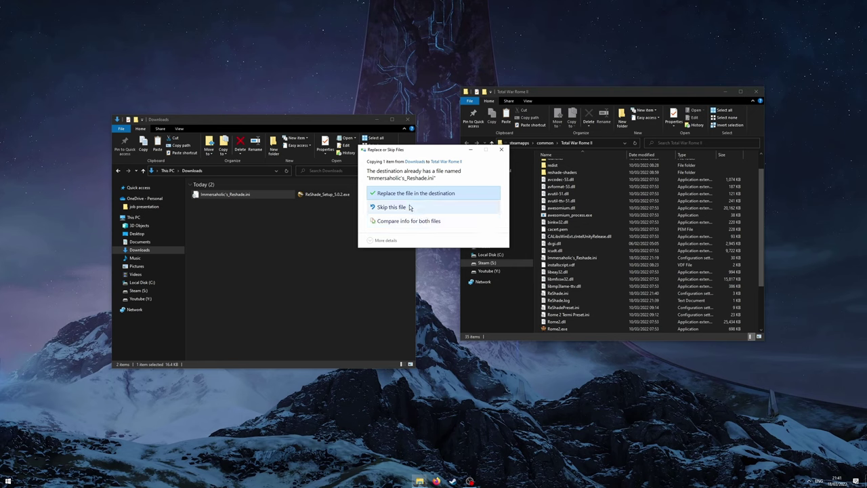
pyautogui.click(502, 149)
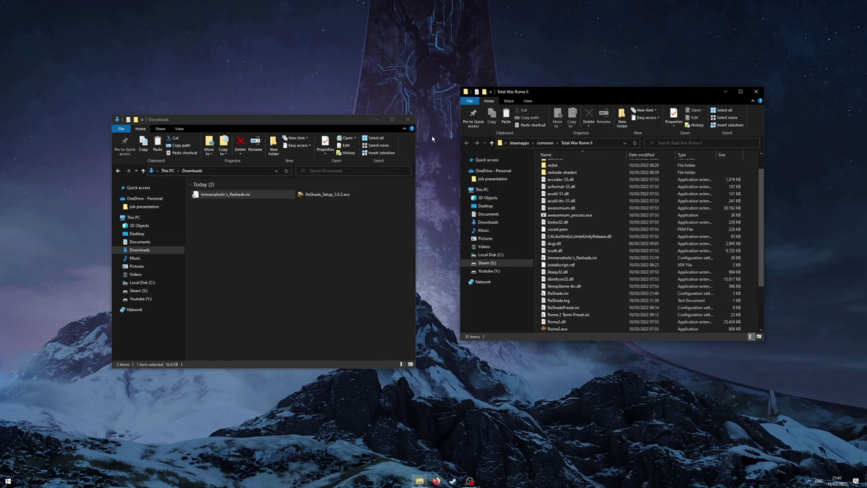
pyautogui.click(408, 122)
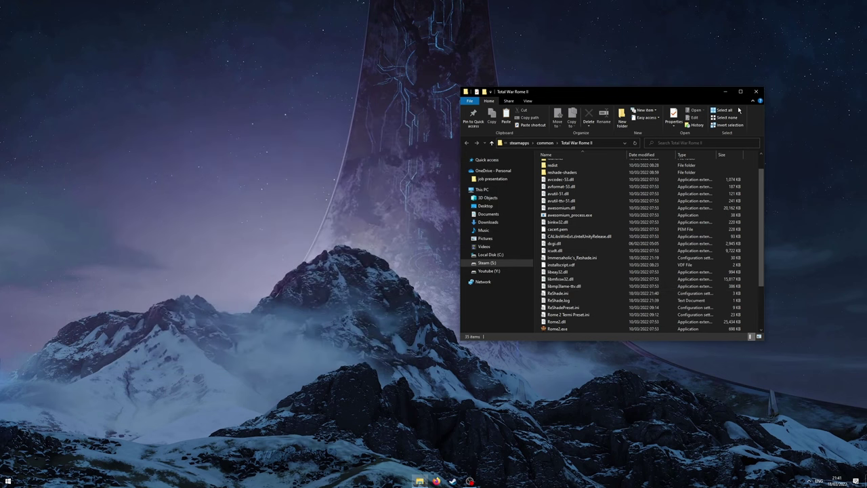
pyautogui.click(757, 92)
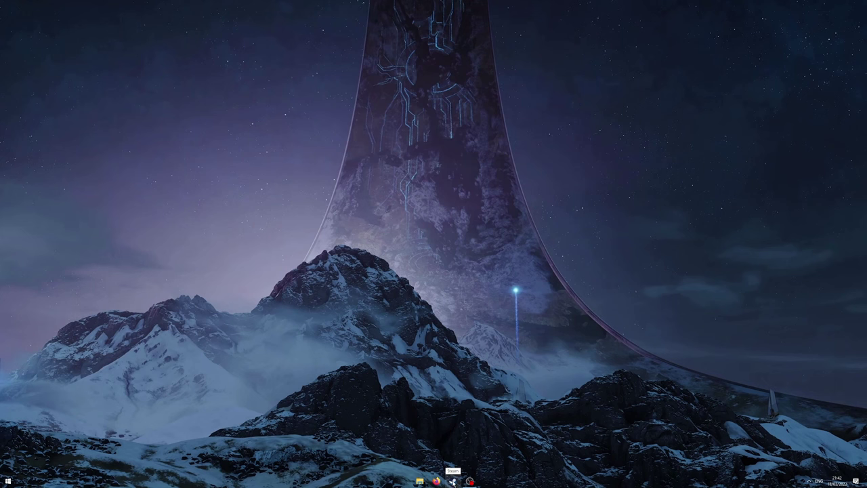
# Launch Rome II from Steam, review its 22 active mods in the Mod Manager, and close Steam.
pyautogui.click(453, 481)
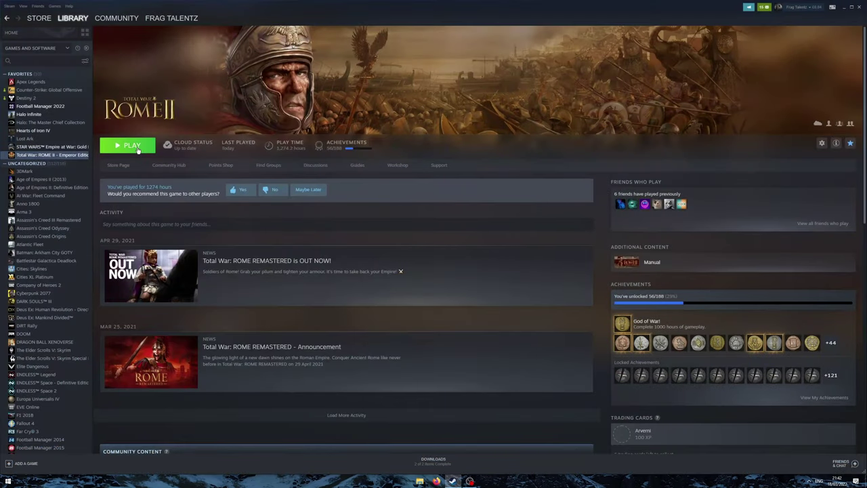
pyautogui.click(135, 147)
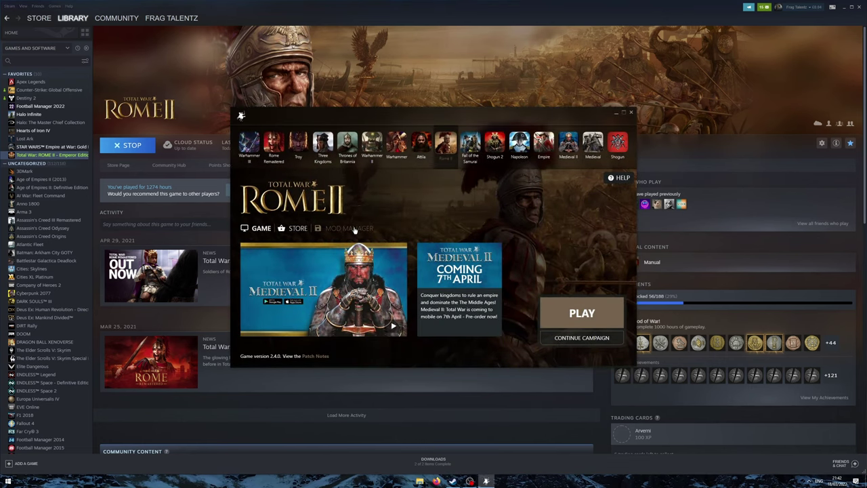
pyautogui.click(350, 228)
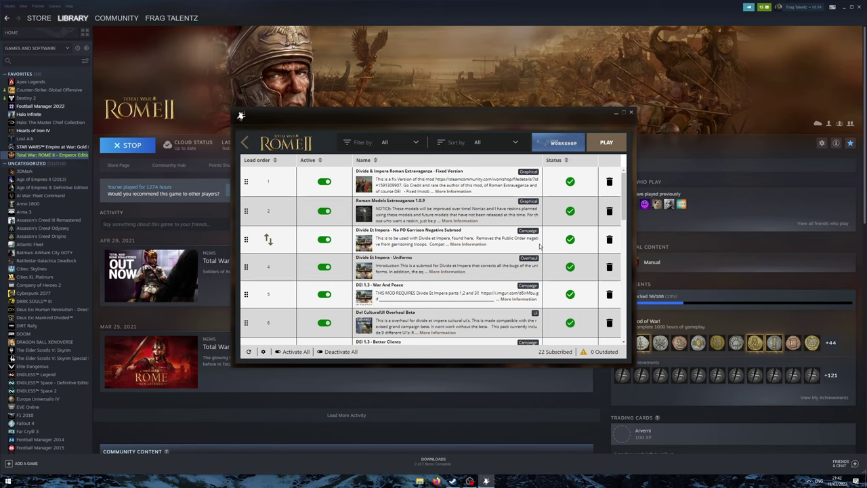
pyautogui.scroll(-10, 540, 248)
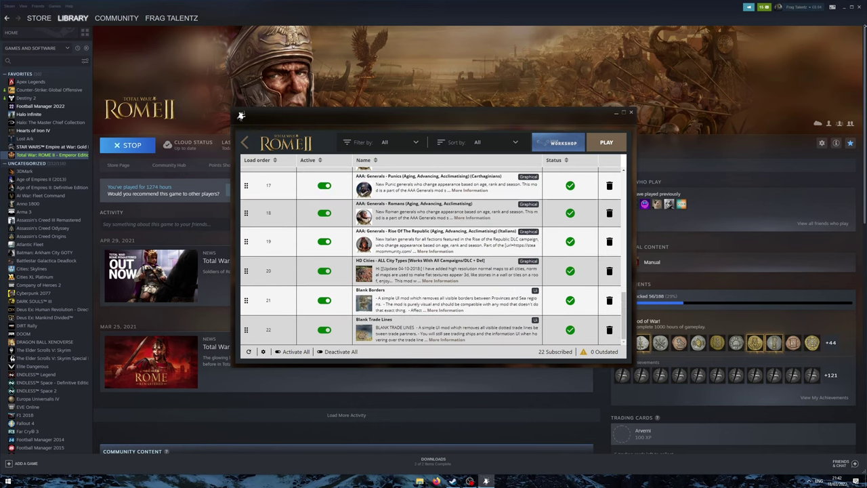
pyautogui.click(859, 8)
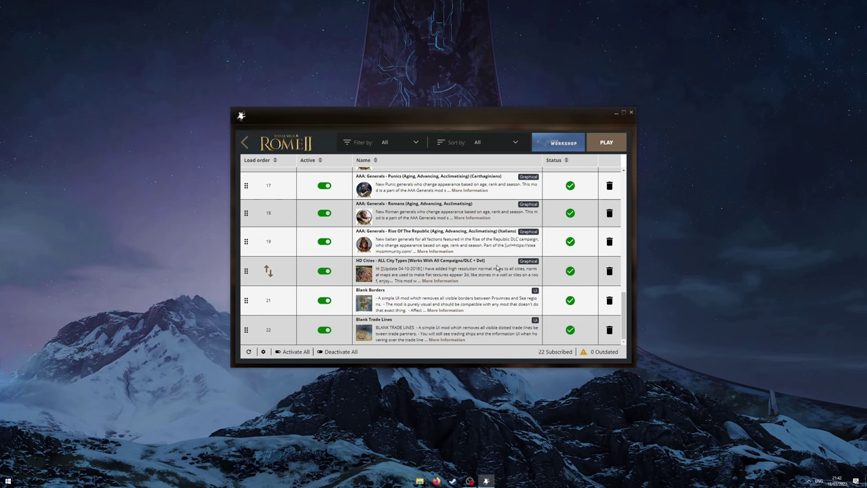
pyautogui.scroll(2, 441, 302)
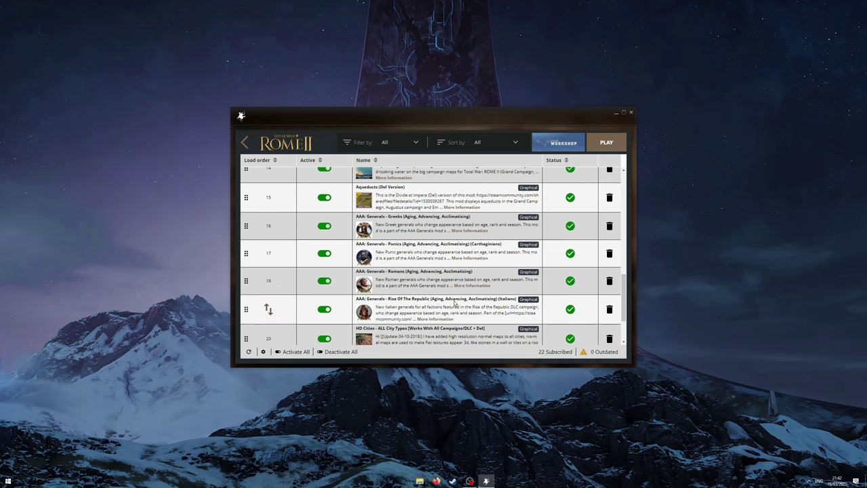
pyautogui.scroll(1, 376, 314)
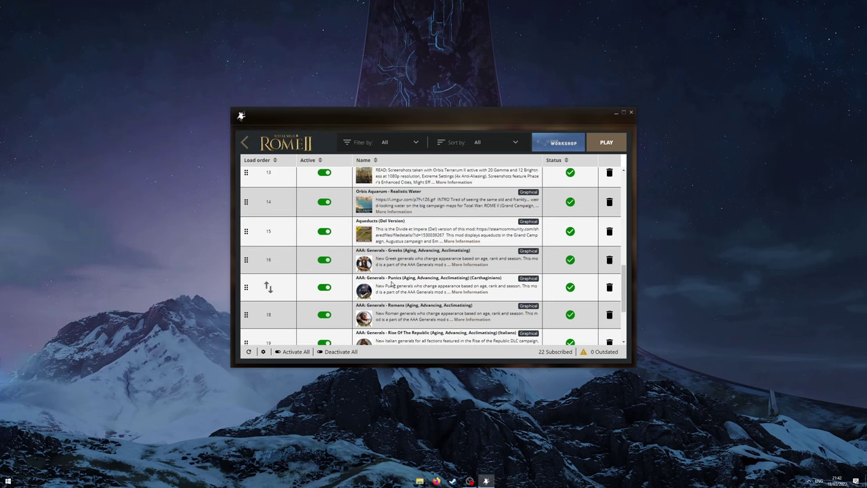
pyautogui.scroll(3, 385, 263)
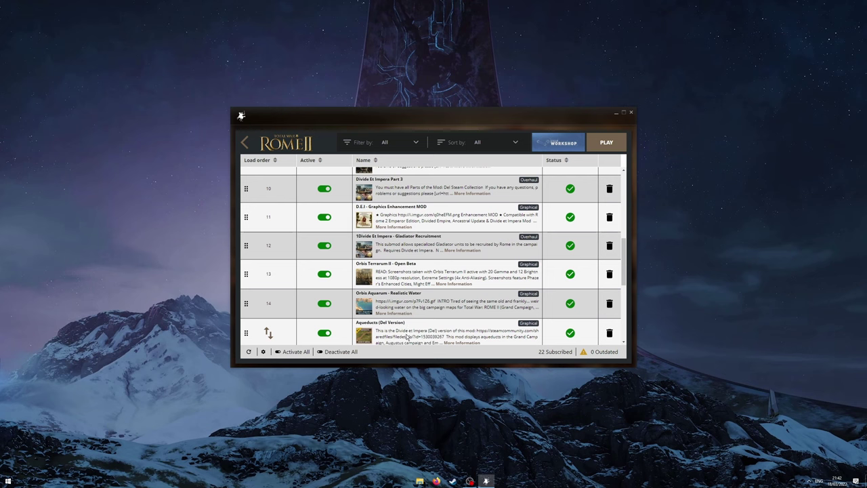
pyautogui.scroll(1, 408, 337)
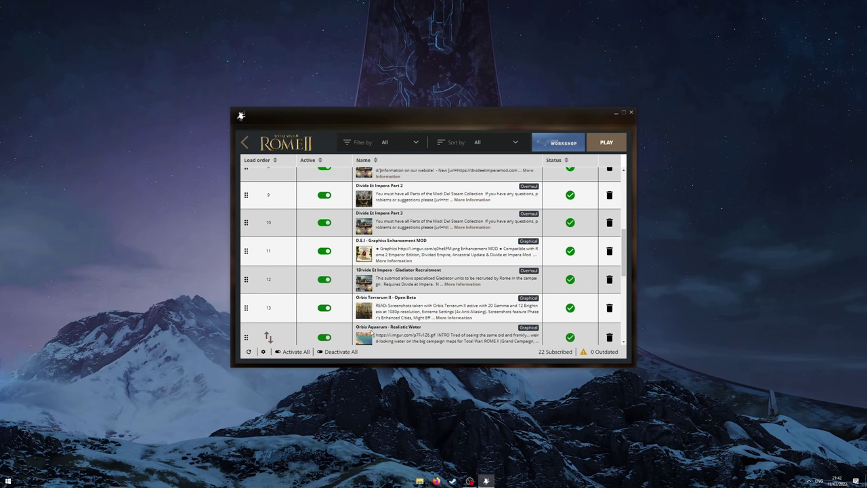
pyautogui.scroll(1, 411, 337)
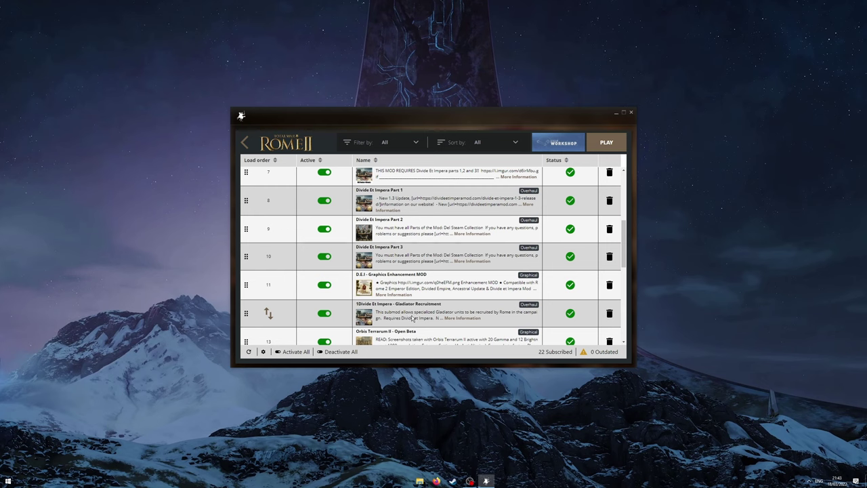
pyautogui.scroll(1, 412, 317)
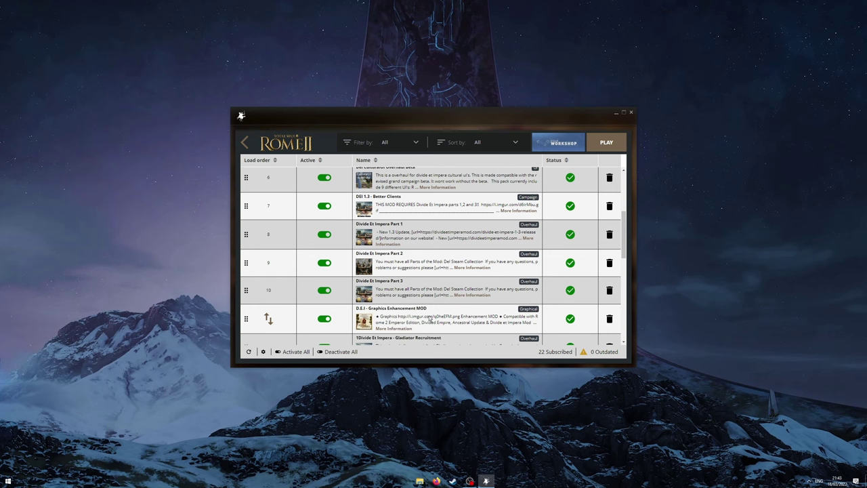
pyautogui.scroll(1, 450, 324)
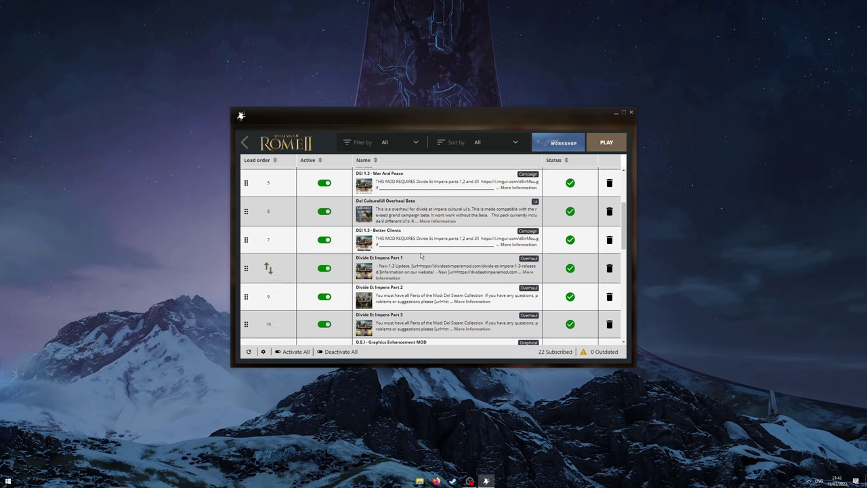
pyautogui.scroll(1, 462, 288)
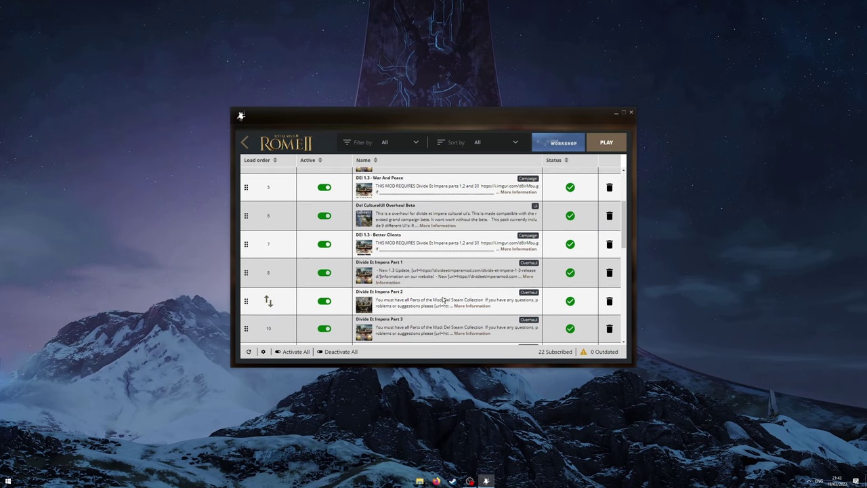
pyautogui.scroll(-1, 428, 315)
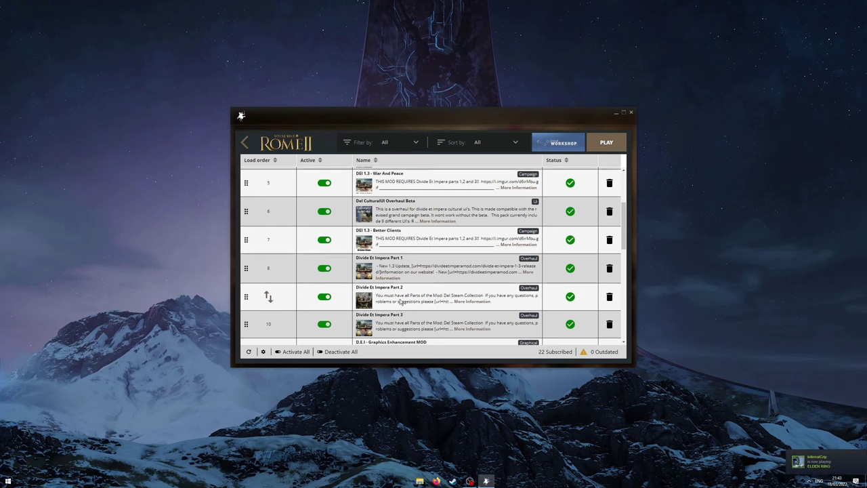
pyautogui.scroll(1, 395, 310)
pyautogui.scroll(3, 393, 309)
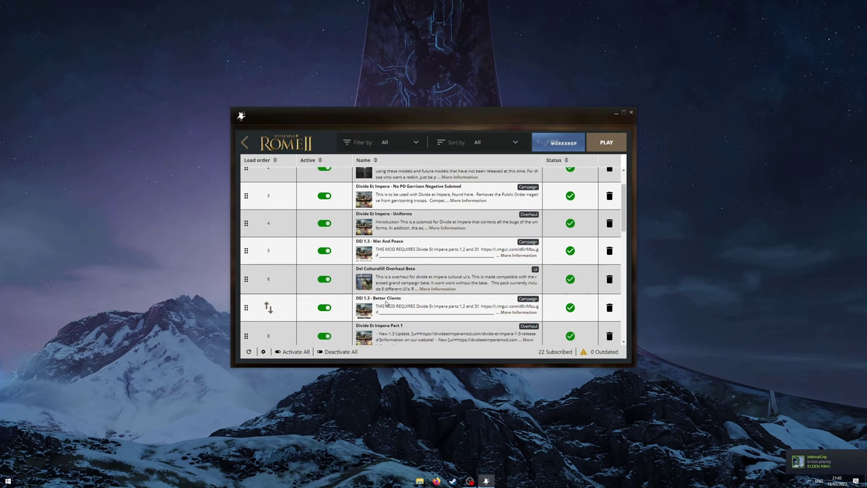
pyautogui.scroll(-2, 427, 258)
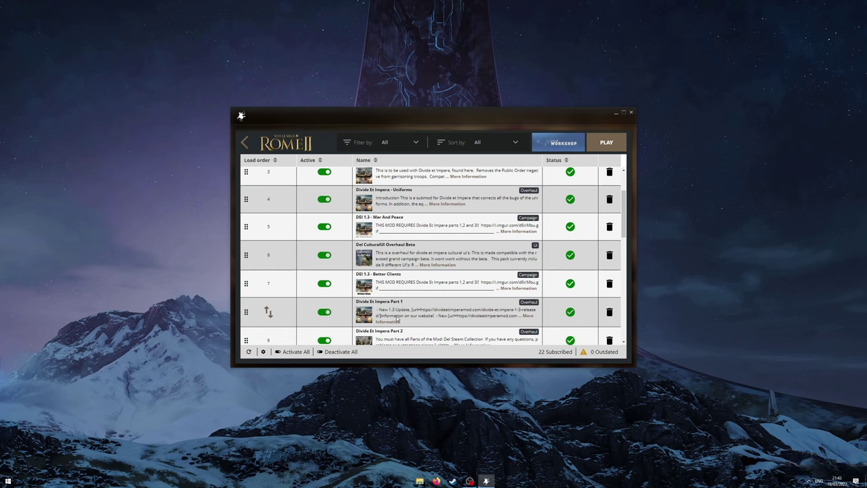
pyautogui.scroll(1, 431, 319)
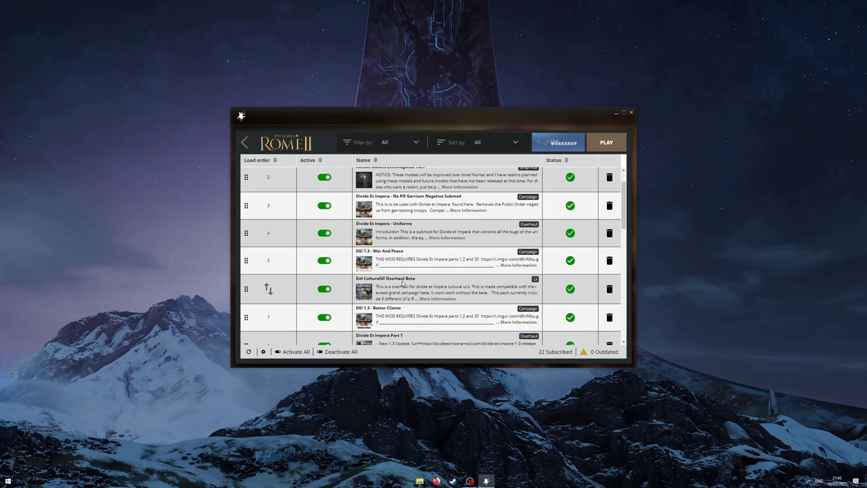
pyautogui.scroll(1, 446, 300)
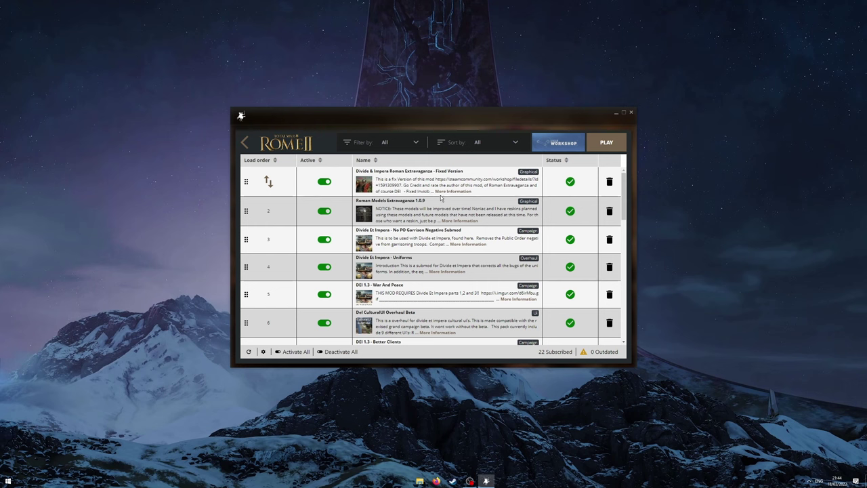
# Start Rome II with the active mods and cycle the main-menu backgrounds back to Divide et Impera's Rome.
pyautogui.click(605, 144)
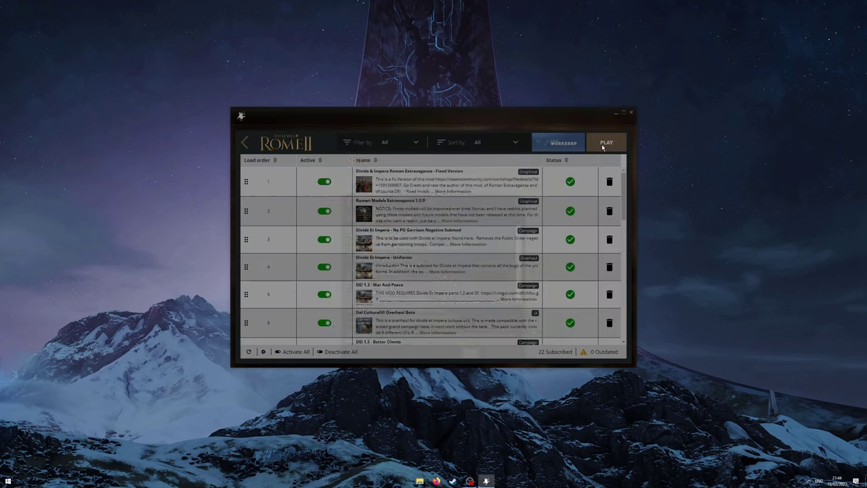
pyautogui.click(475, 319)
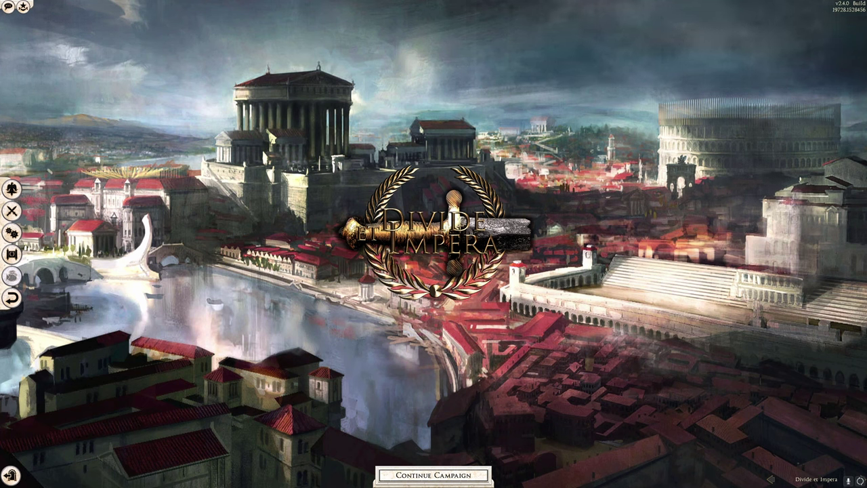
pyautogui.click(774, 480)
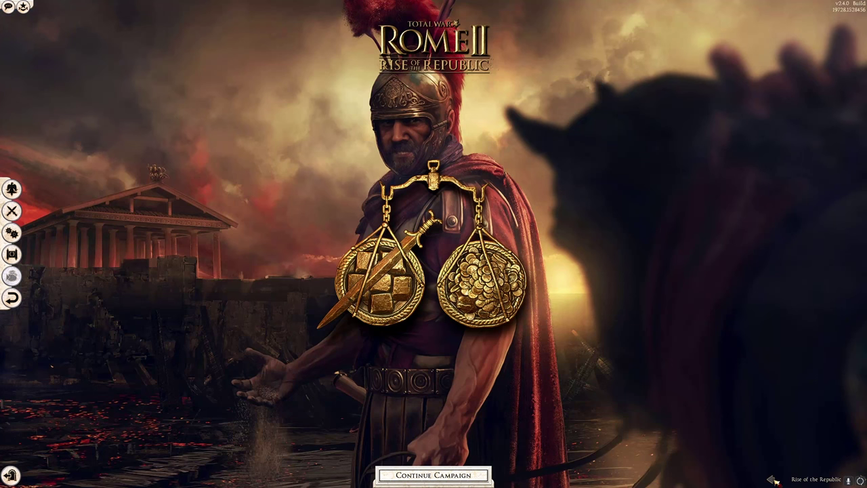
pyautogui.click(774, 480)
pyautogui.click(775, 480)
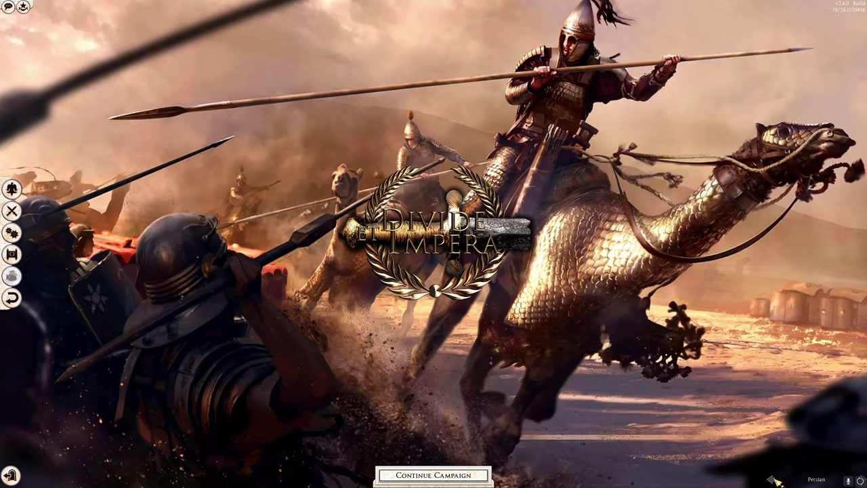
pyautogui.click(775, 480)
pyautogui.click(775, 480)
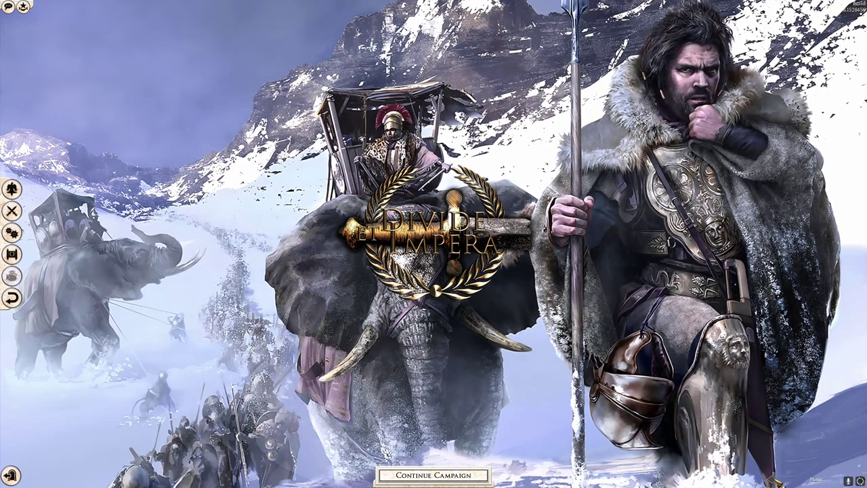
pyautogui.click(774, 480)
pyautogui.click(775, 480)
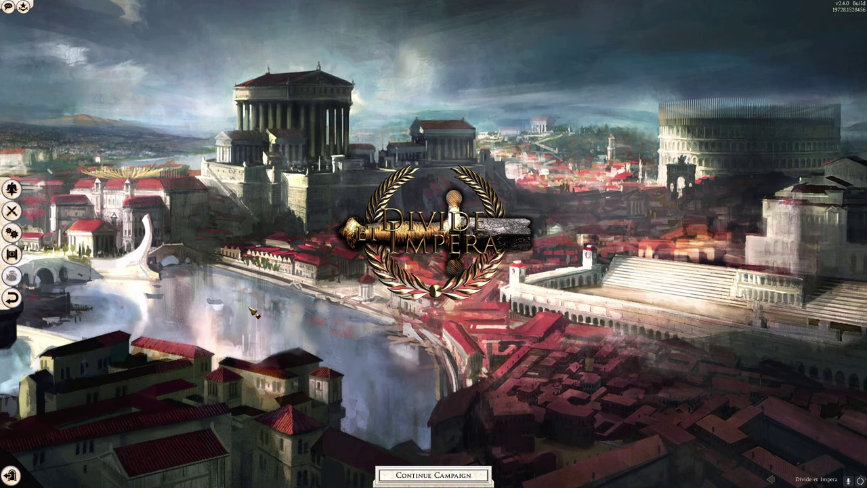
# Open the ReShade overlay and load the Immersaholic's_Reshade.ini preset.
pyautogui.press('Home')
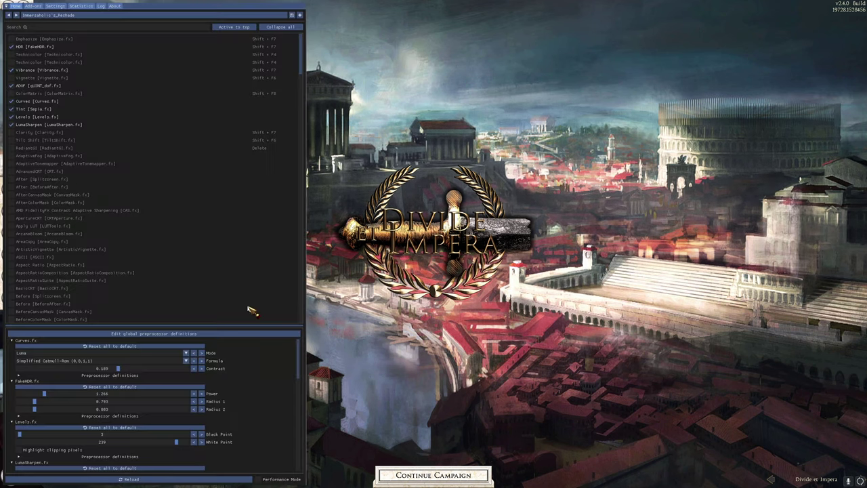
pyautogui.click(77, 17)
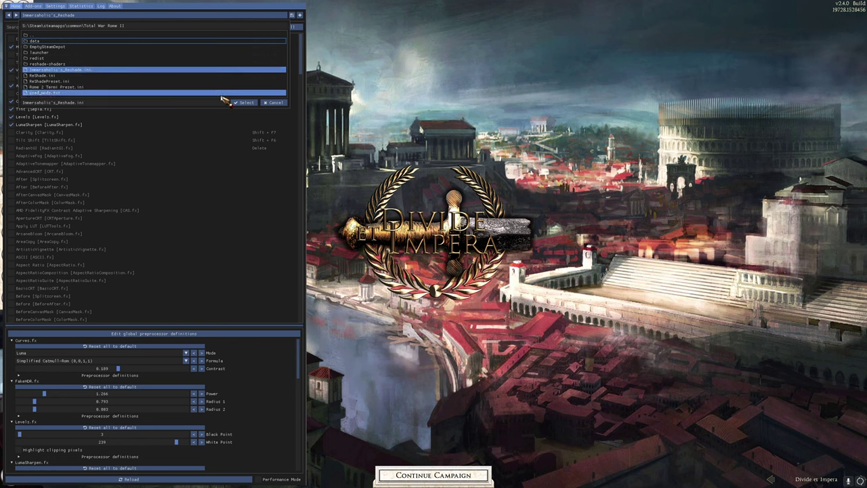
pyautogui.click(274, 103)
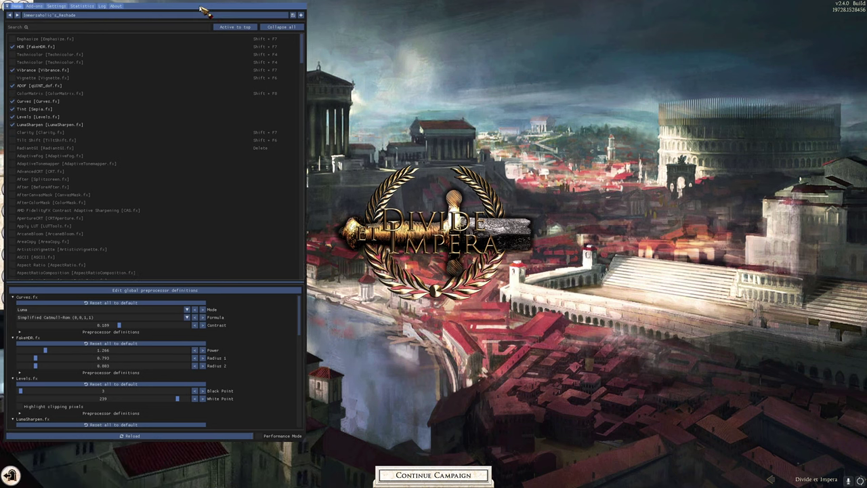
# Toggle Vignette on and off twice, leaving it disabled, and scroll through the effect list.
pyautogui.moveTo(200, 9); pyautogui.dragTo(396, 17)
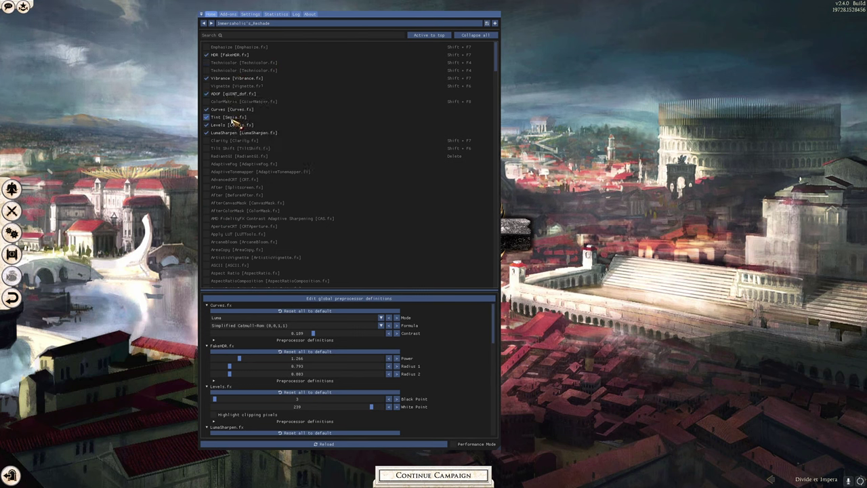
pyautogui.click(207, 86)
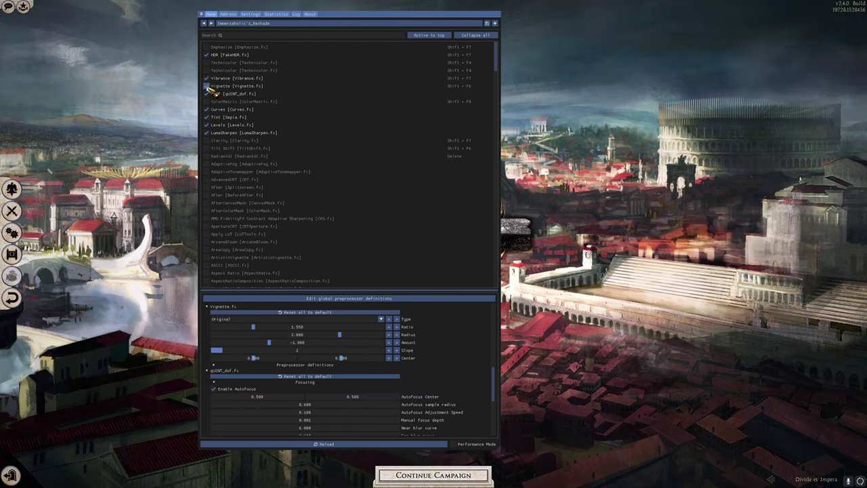
pyautogui.click(206, 86)
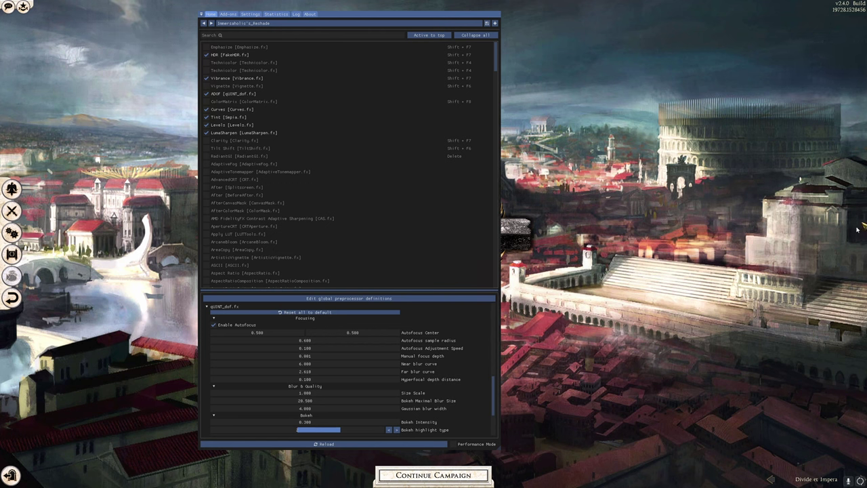
pyautogui.click(207, 86)
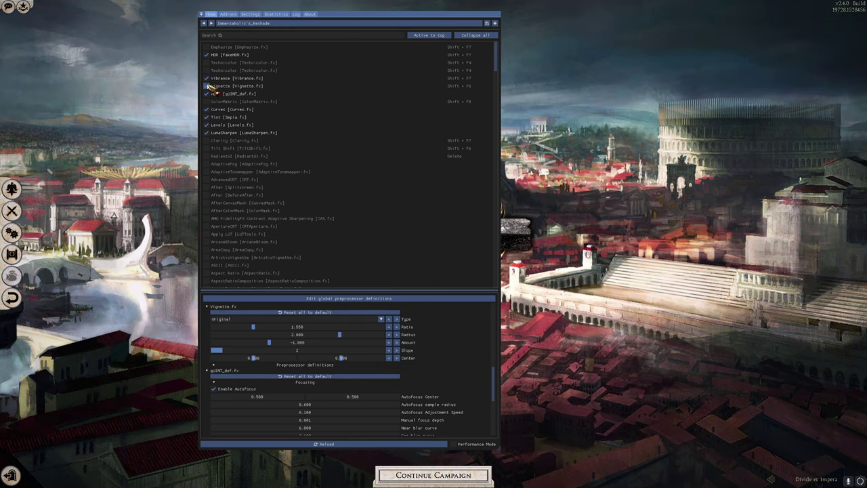
pyautogui.click(206, 86)
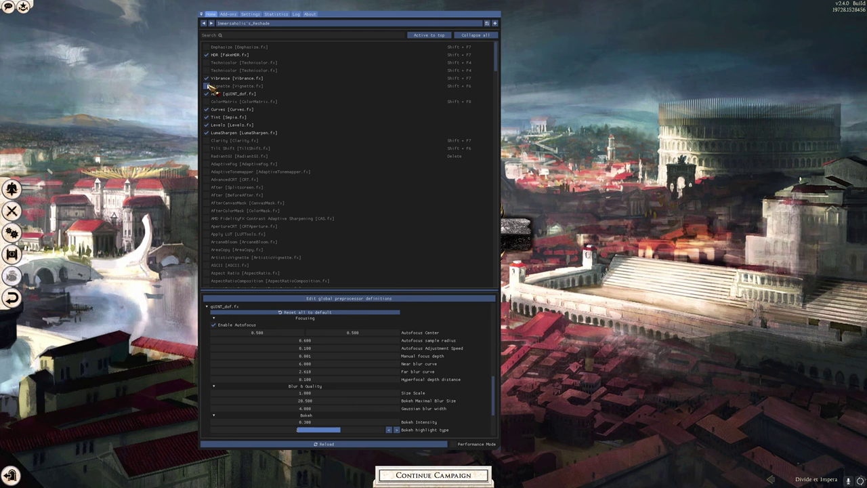
pyautogui.scroll(-20, 298, 185)
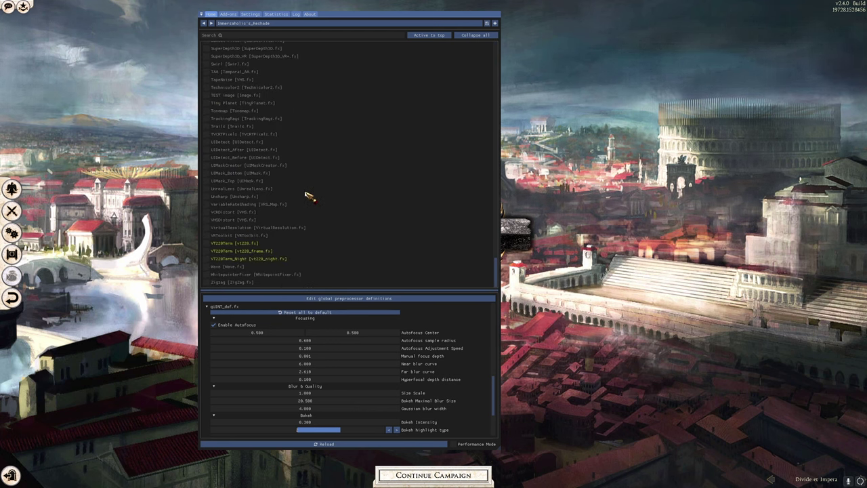
pyautogui.scroll(18, 280, 242)
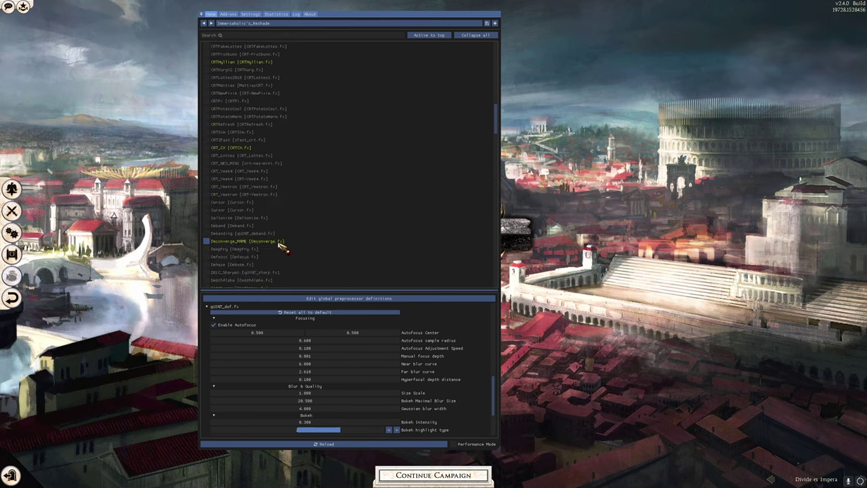
pyautogui.scroll(4, 282, 248)
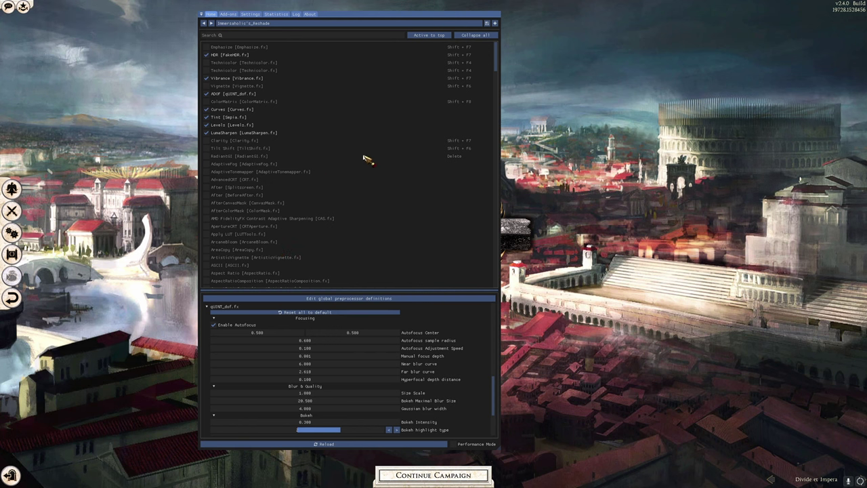
pyautogui.click(206, 70)
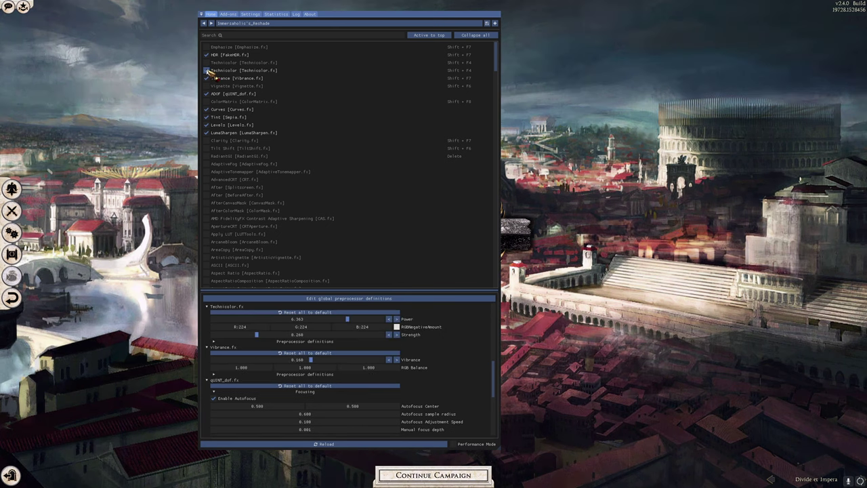
pyautogui.click(207, 70)
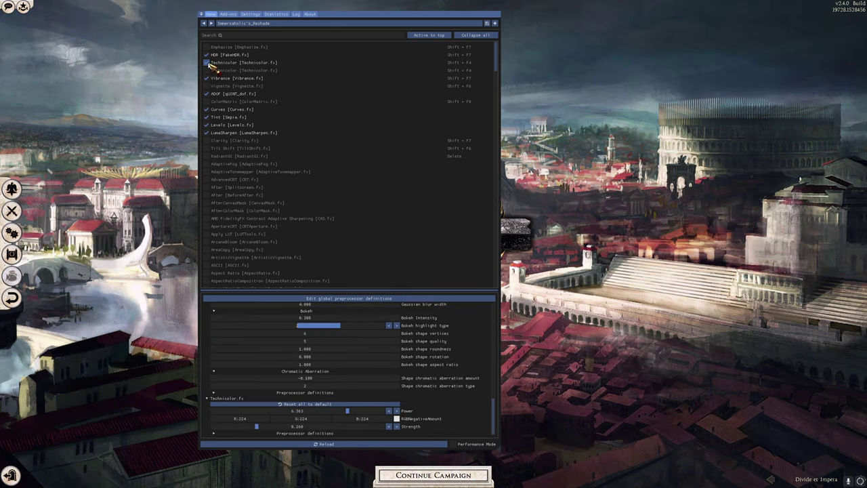
pyautogui.click(207, 102)
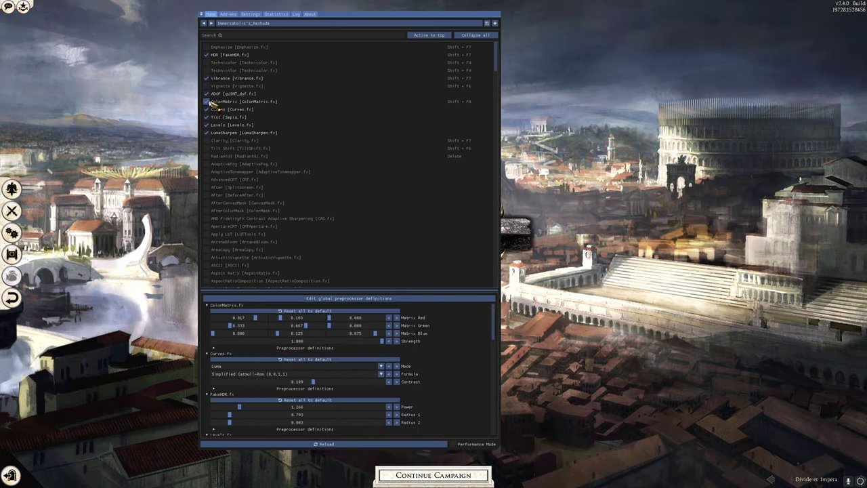
pyautogui.click(207, 102)
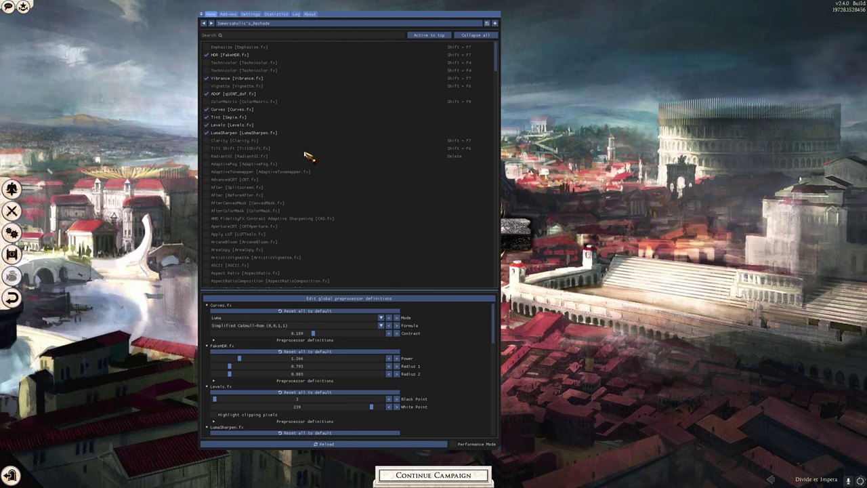
pyautogui.click(206, 234)
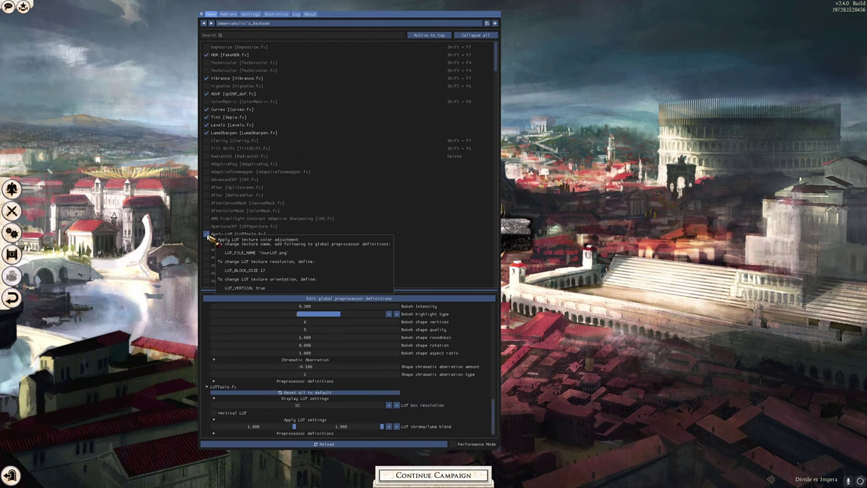
pyautogui.click(207, 235)
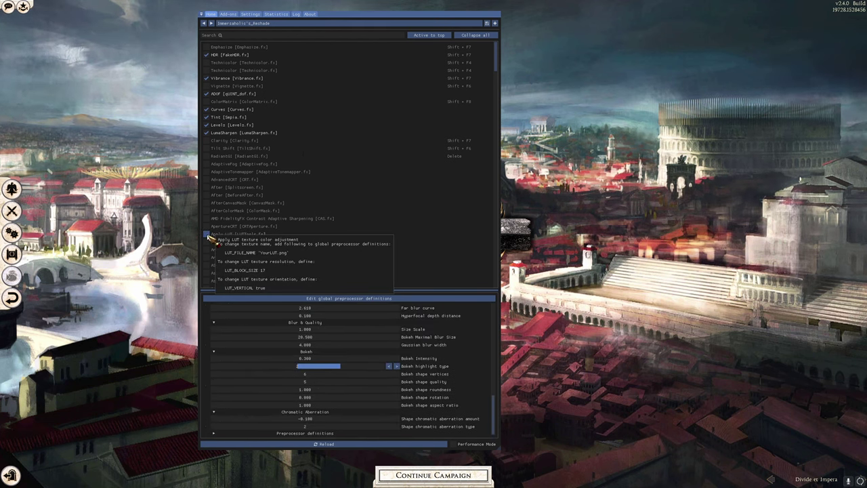
pyautogui.click(207, 140)
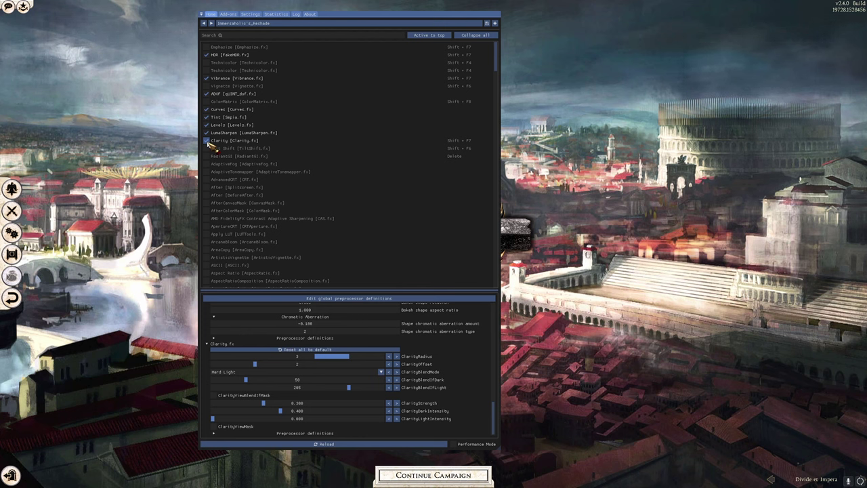
pyautogui.scroll(-10, 271, 220)
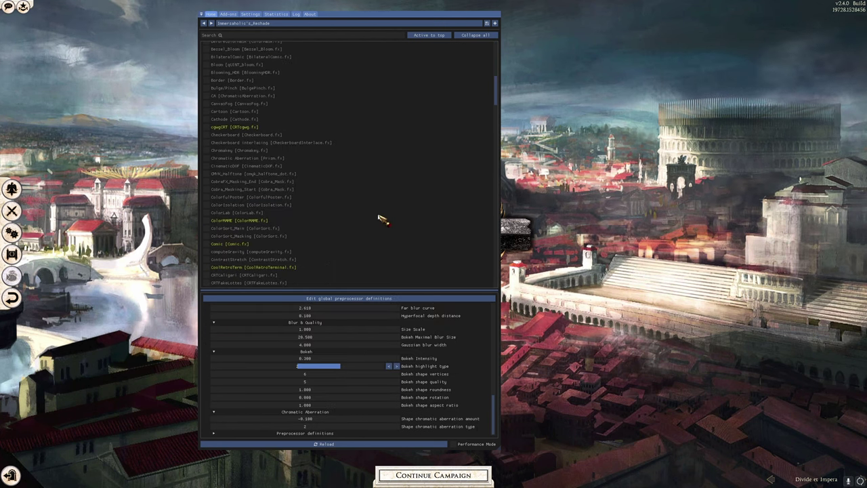
pyautogui.scroll(-5, 348, 231)
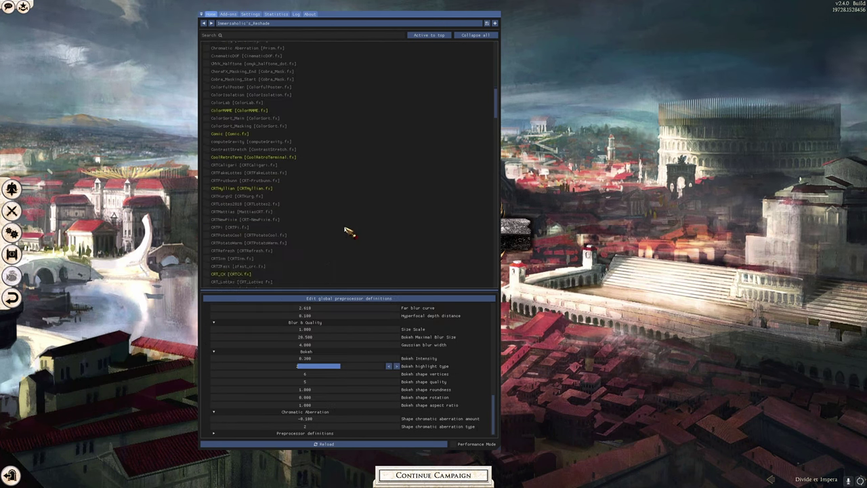
pyautogui.scroll(-3, 349, 231)
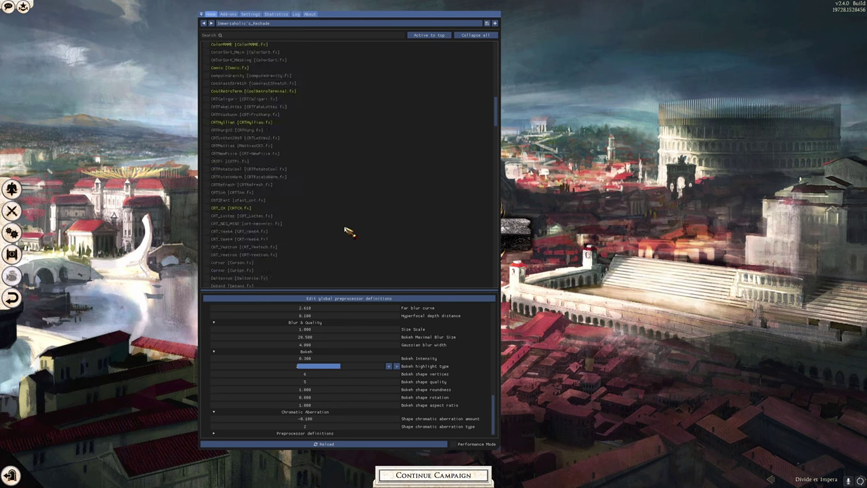
pyautogui.scroll(15, 349, 231)
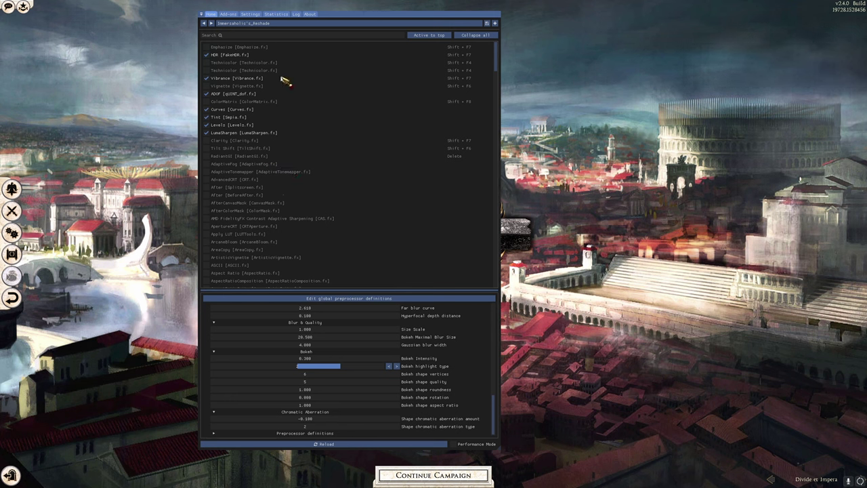
pyautogui.click(209, 54)
pyautogui.click(233, 55)
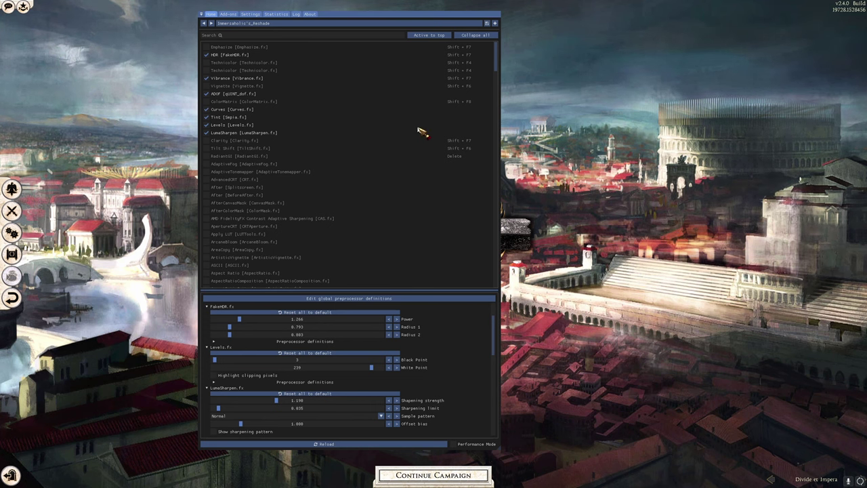
pyautogui.press('Home')
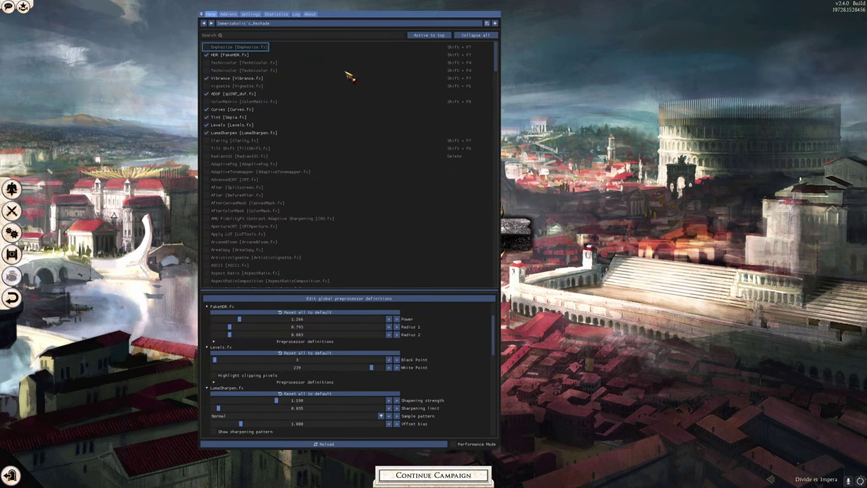
# Collapse and re-expand General on ReShade's Settings page, then hide the overlay.
pyautogui.click(251, 14)
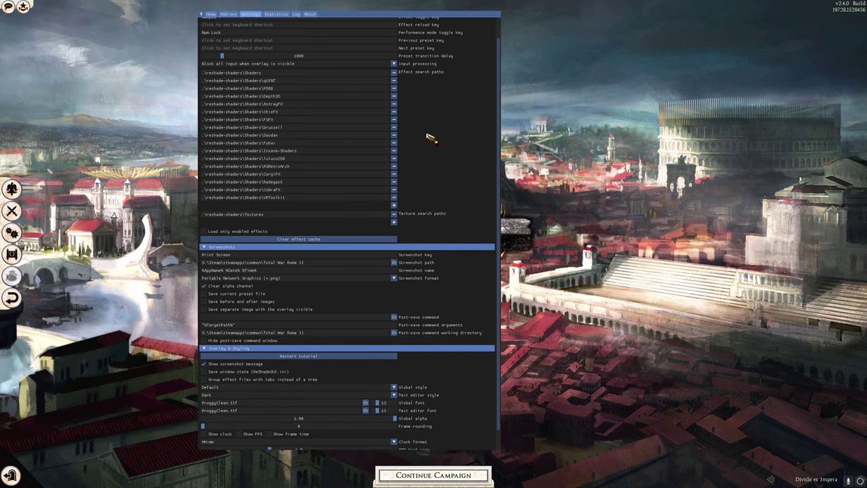
pyautogui.click(213, 24)
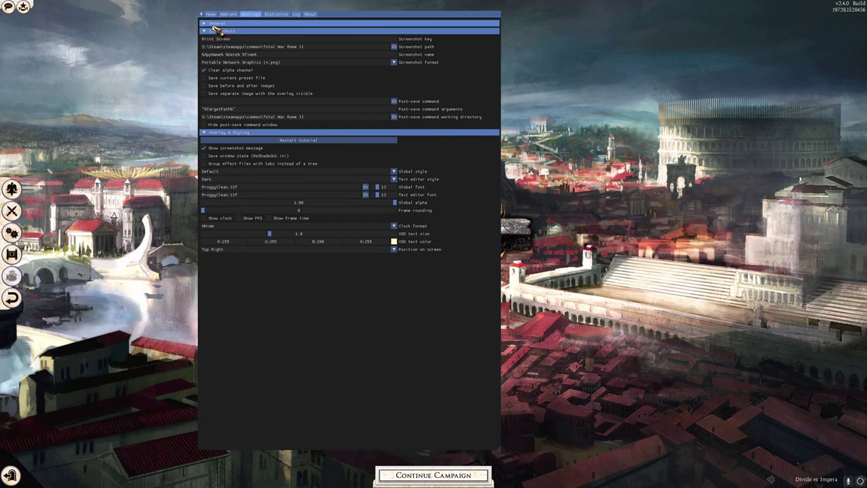
pyautogui.click(218, 23)
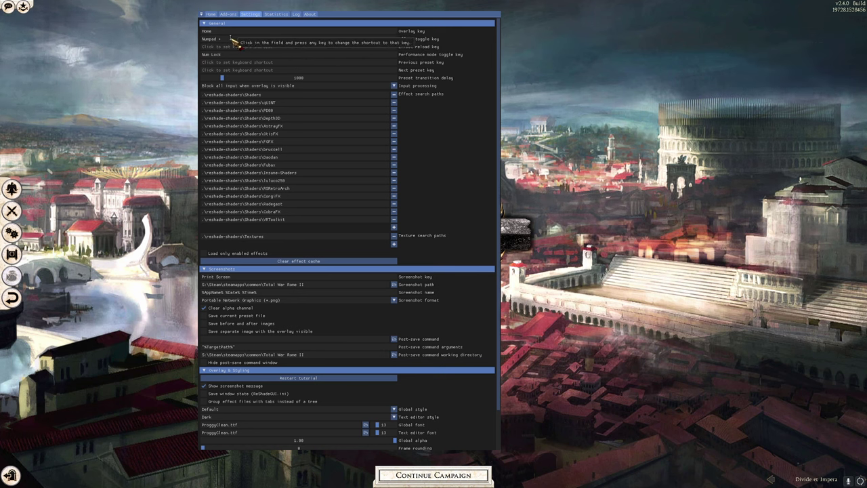
pyautogui.press('Home')
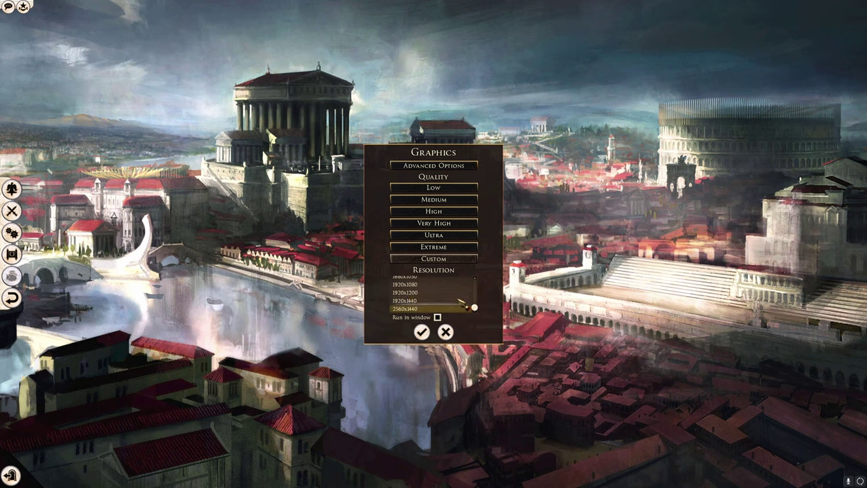
# Open Advanced Options and check Anti-Aliasing stays 8x and Texture Quality stays Ultra.
pyautogui.click(476, 167)
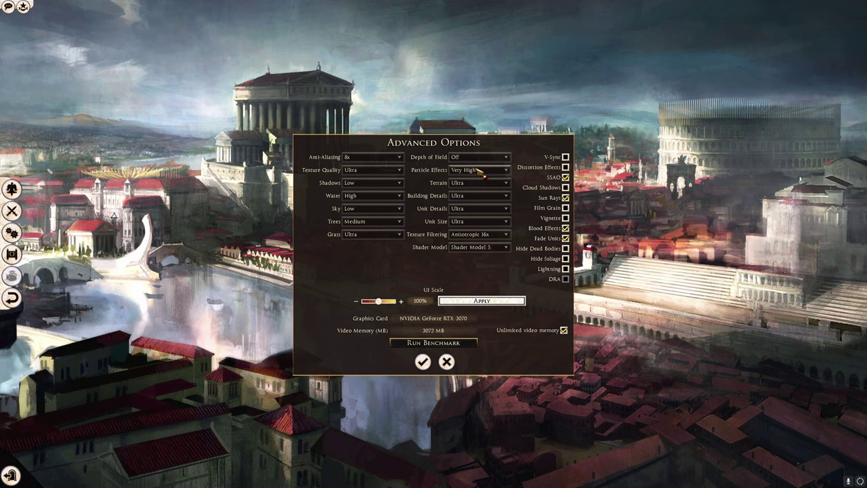
pyautogui.click(372, 157)
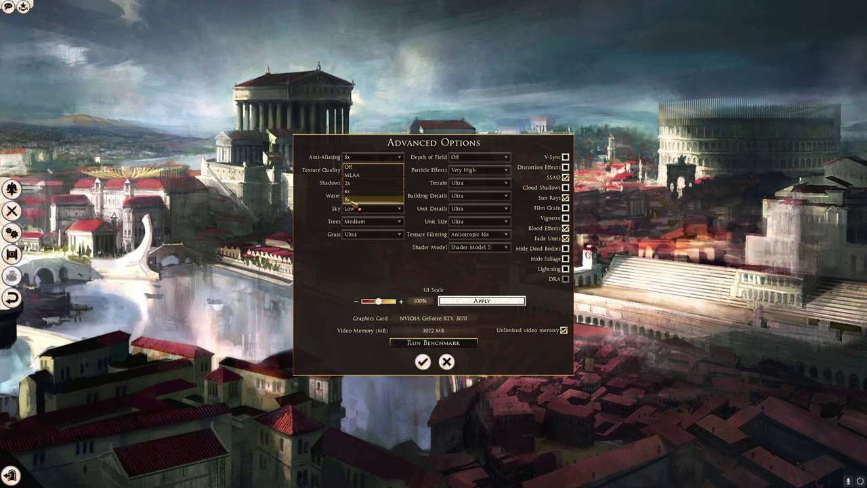
pyautogui.click(351, 263)
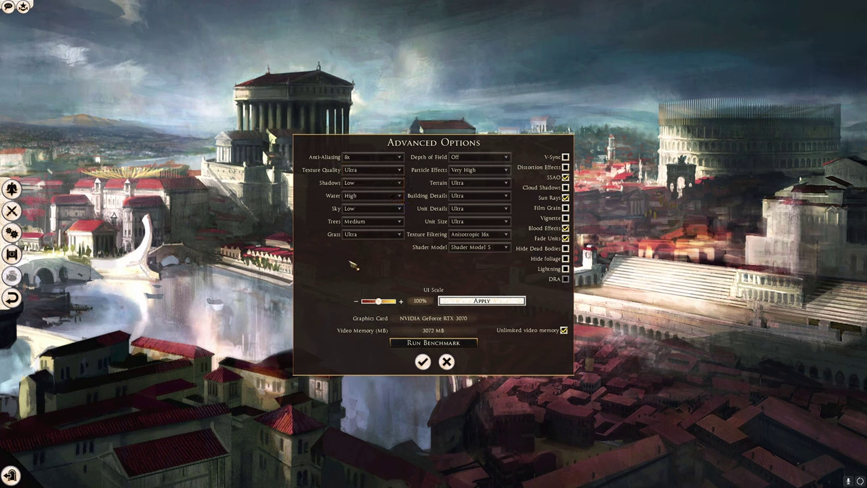
pyautogui.click(369, 171)
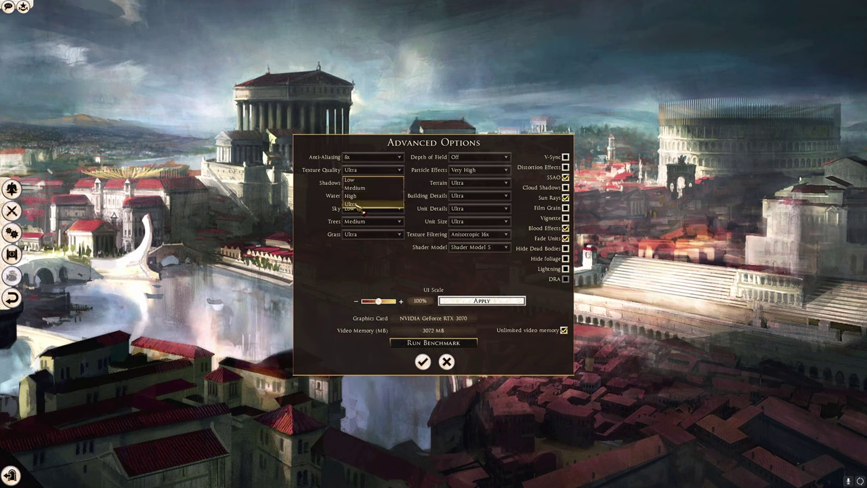
pyautogui.click(345, 283)
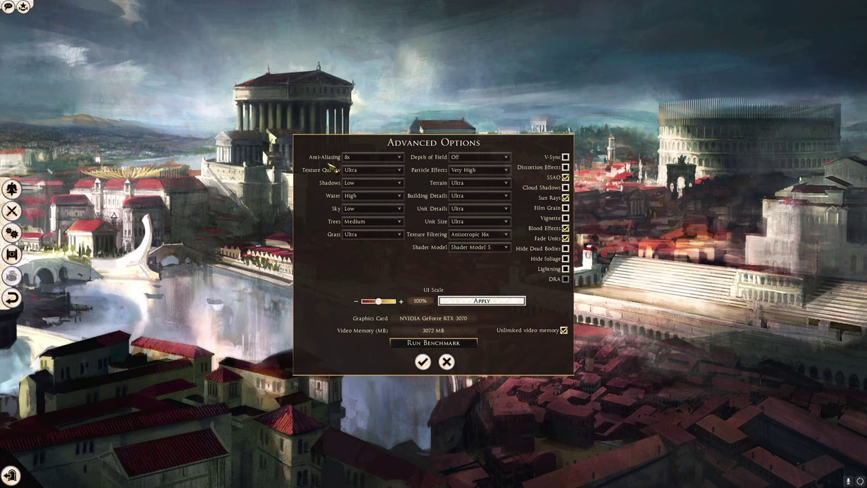
# Check the Shadows dropdown twice, leaving shadows at Low.
pyautogui.click(350, 172)
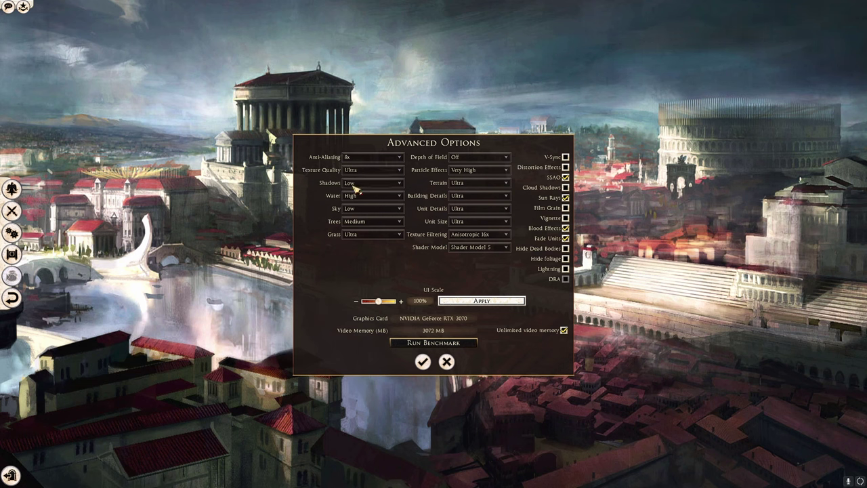
pyautogui.click(352, 183)
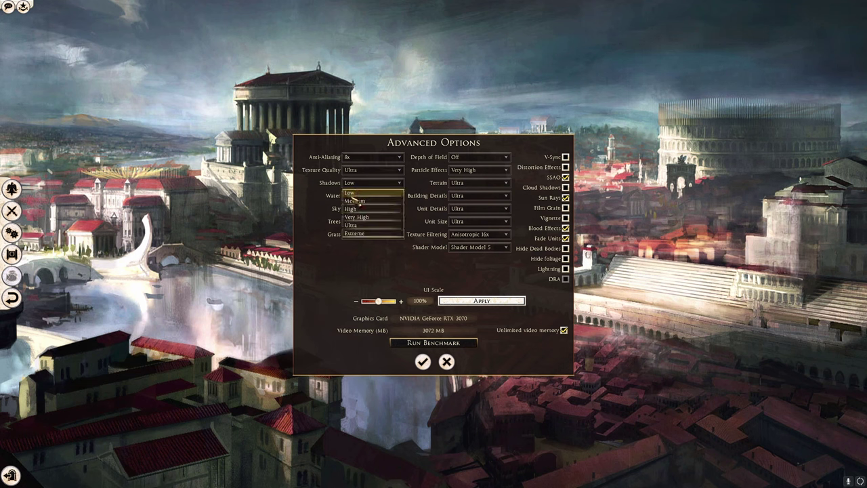
pyautogui.click(338, 255)
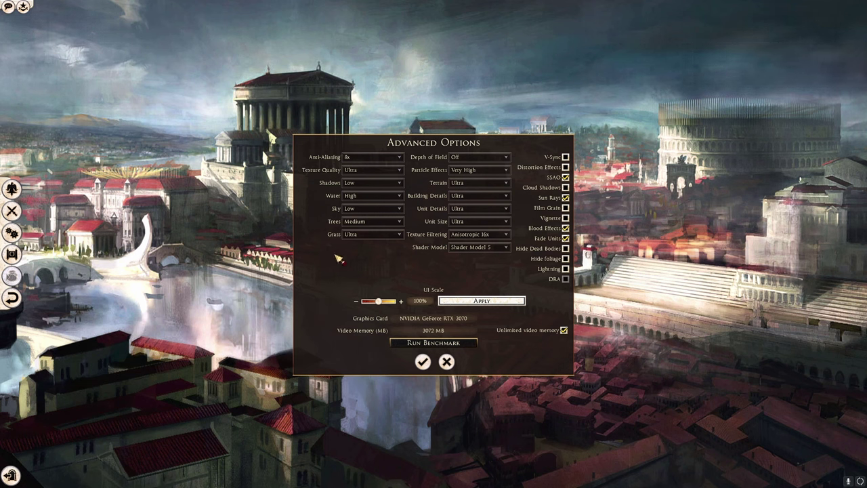
pyautogui.click(400, 184)
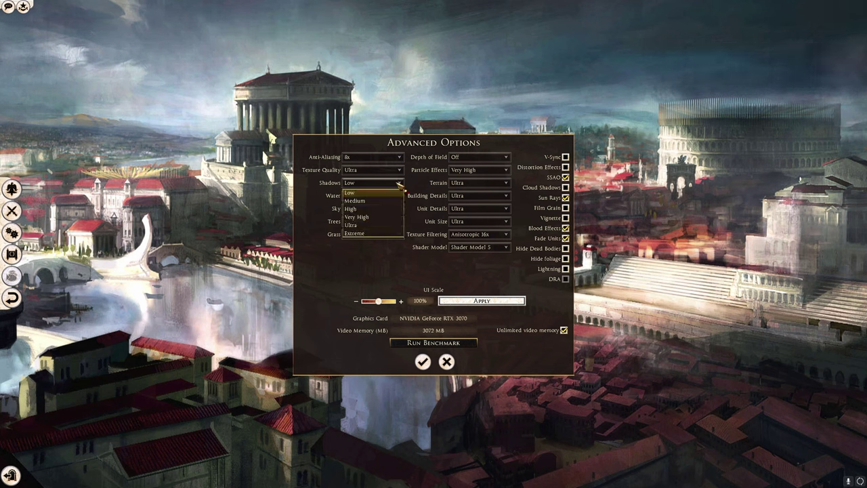
pyautogui.click(361, 277)
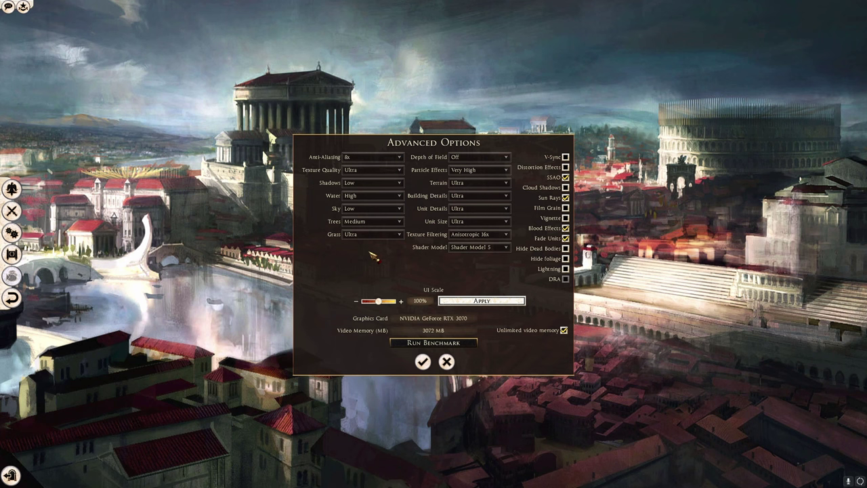
pyautogui.click(361, 196)
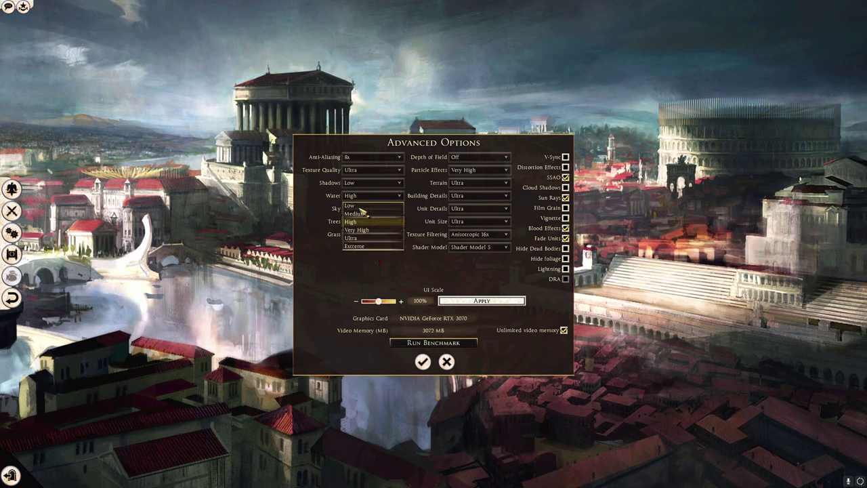
pyautogui.click(332, 267)
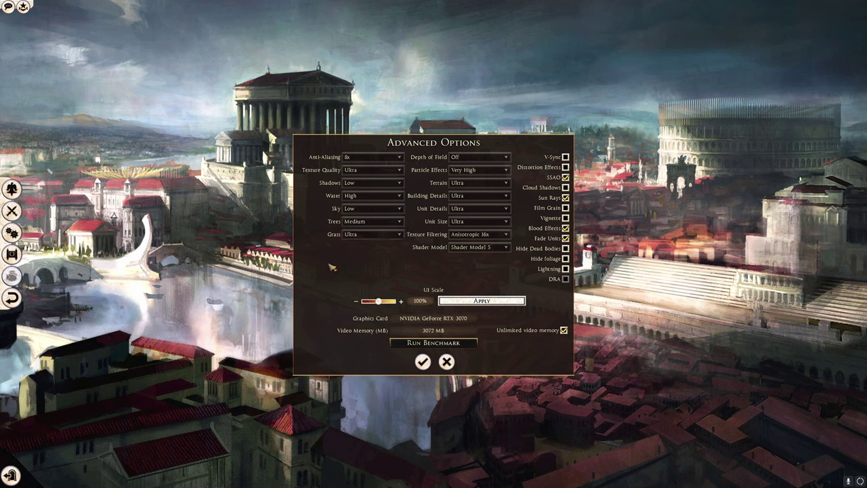
pyautogui.click(361, 197)
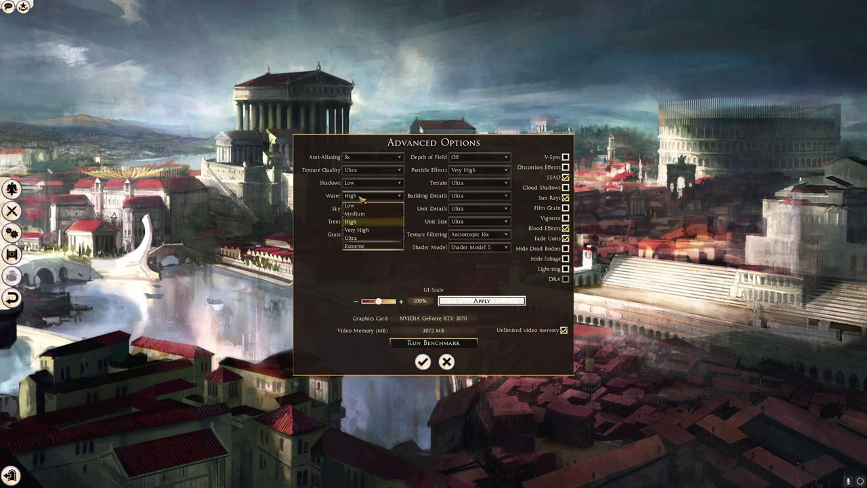
pyautogui.click(354, 282)
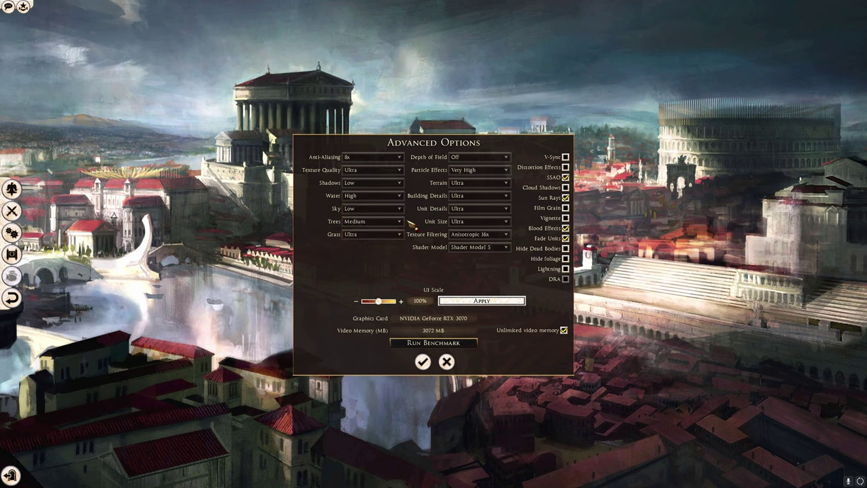
pyautogui.click(369, 210)
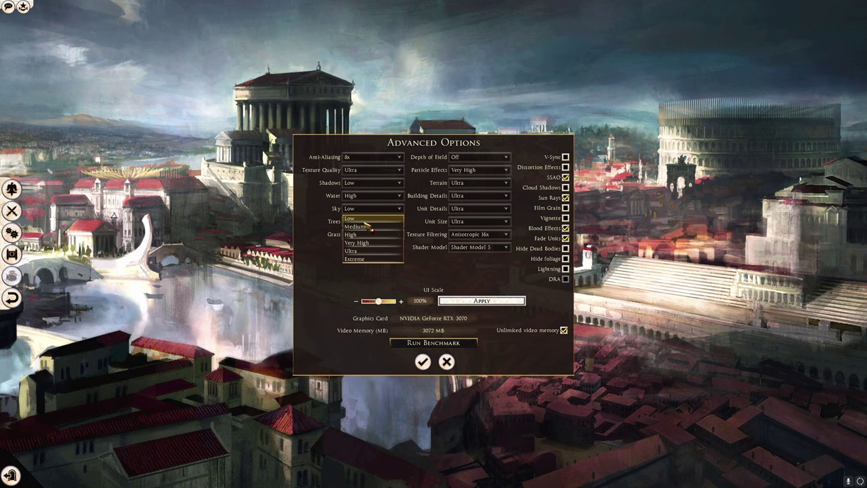
pyautogui.click(353, 285)
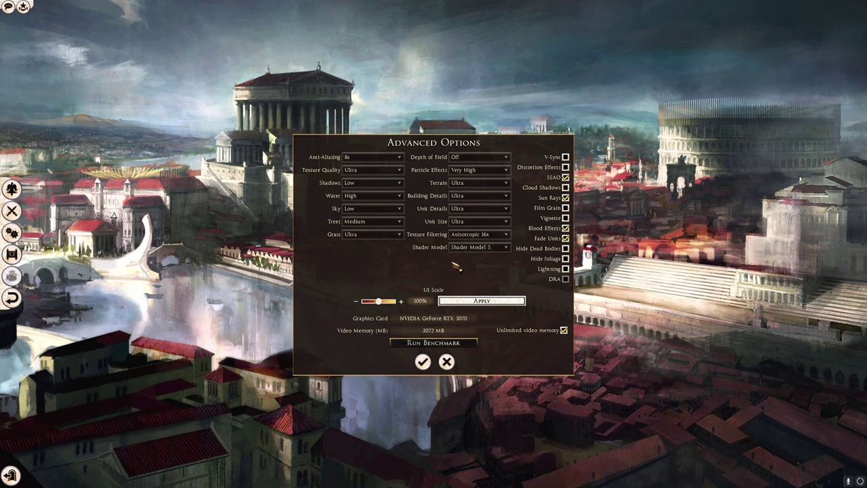
pyautogui.click(383, 234)
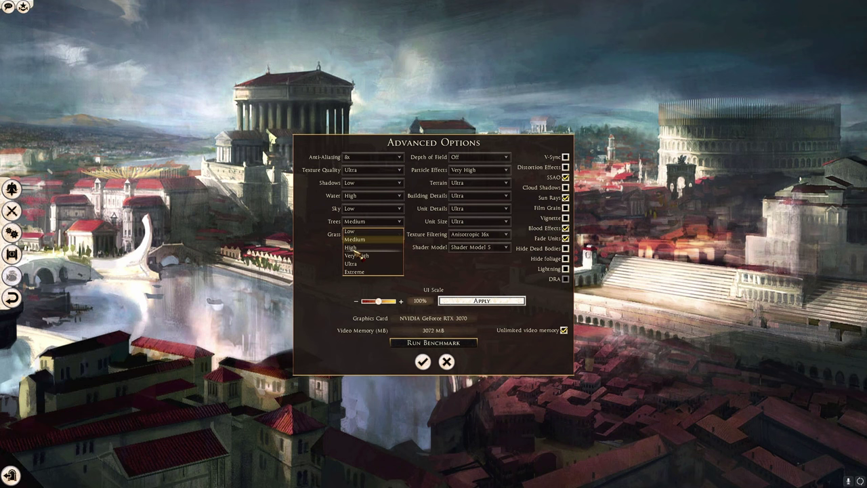
pyautogui.click(336, 272)
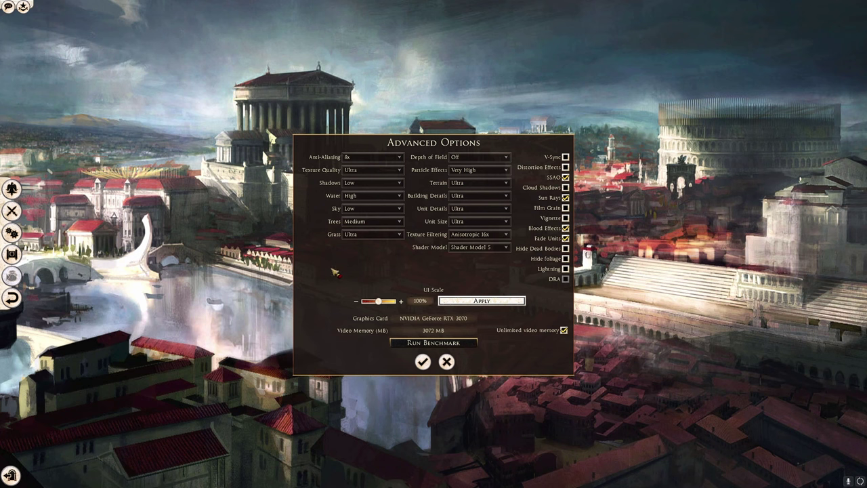
pyautogui.click(359, 223)
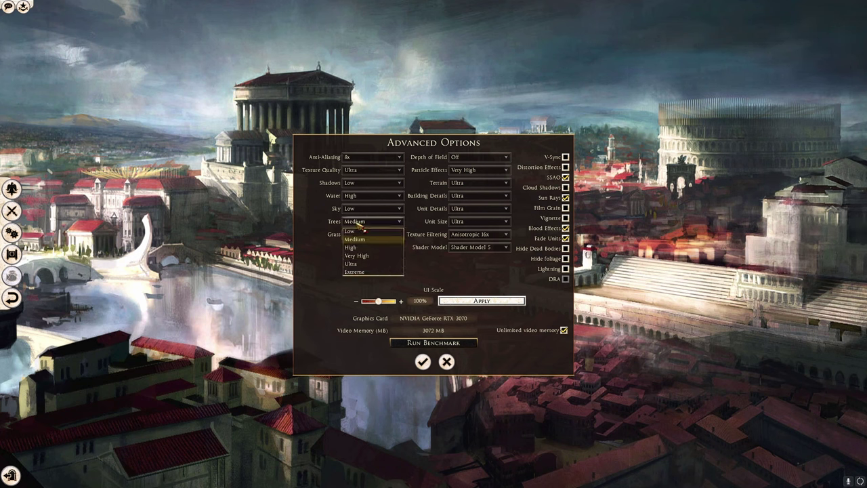
pyautogui.click(329, 279)
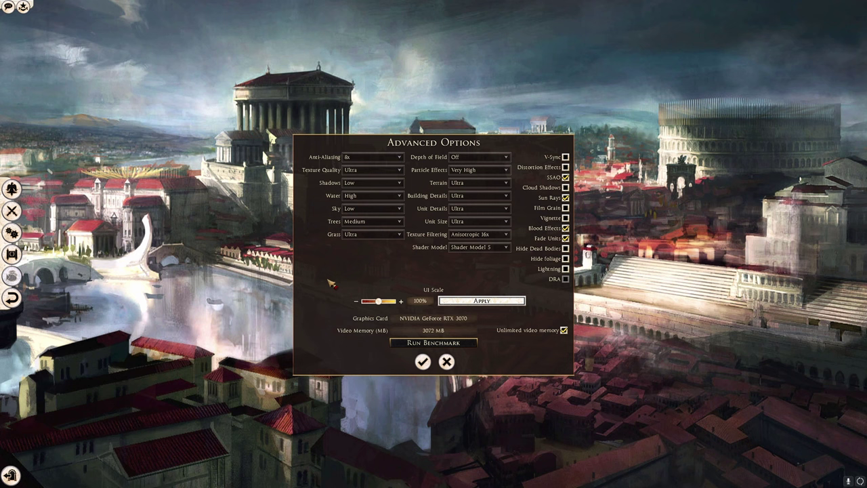
pyautogui.click(363, 235)
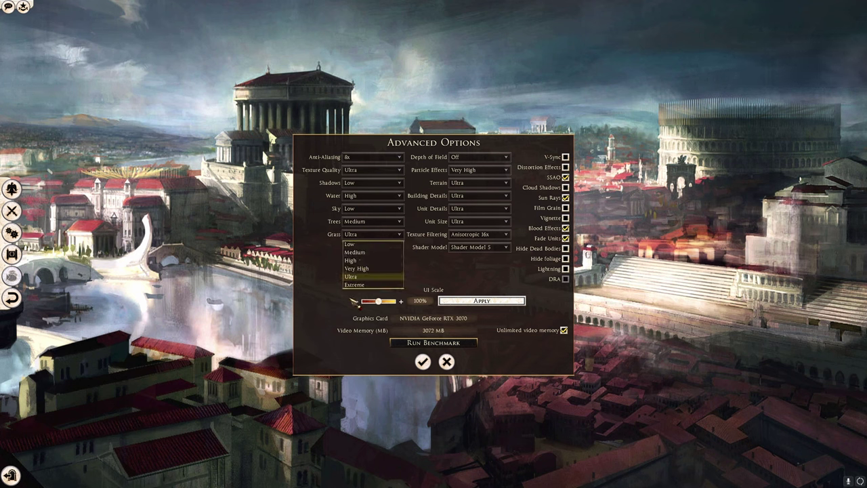
pyautogui.click(419, 278)
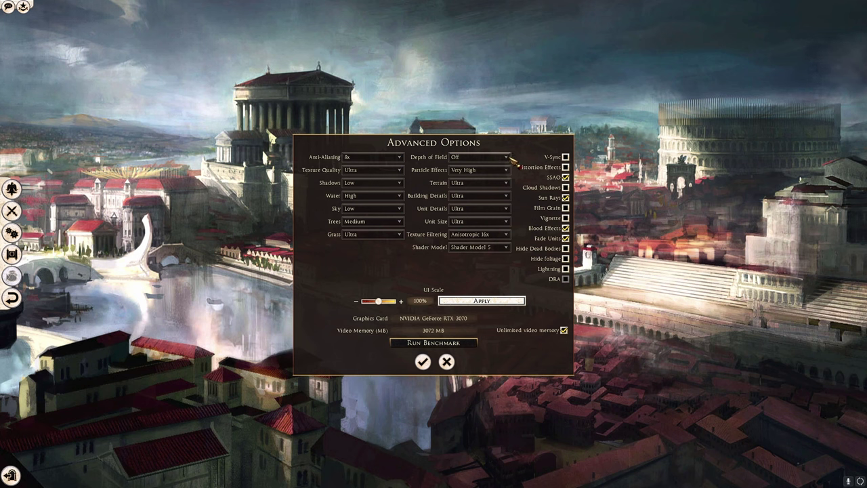
pyautogui.click(478, 183)
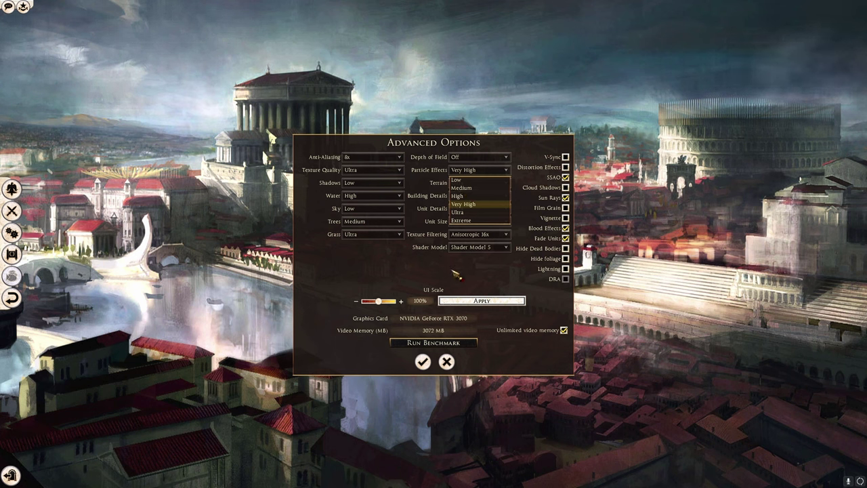
pyautogui.press('Escape')
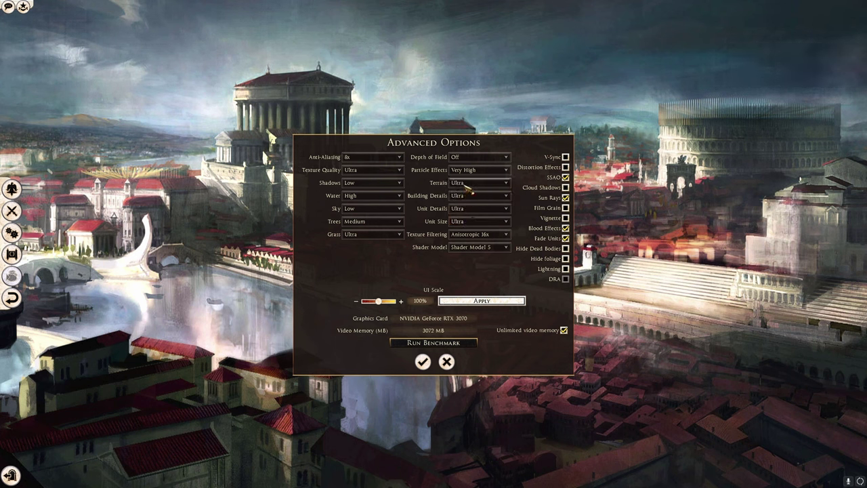
pyautogui.click(474, 183)
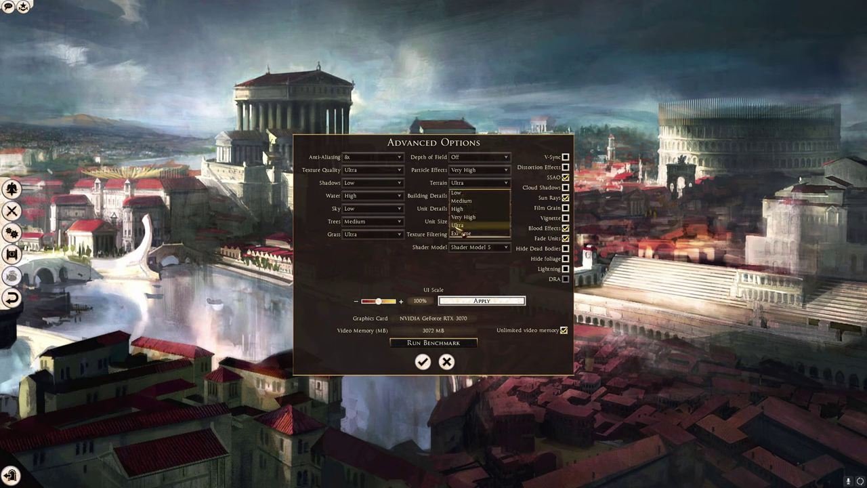
pyautogui.click(428, 272)
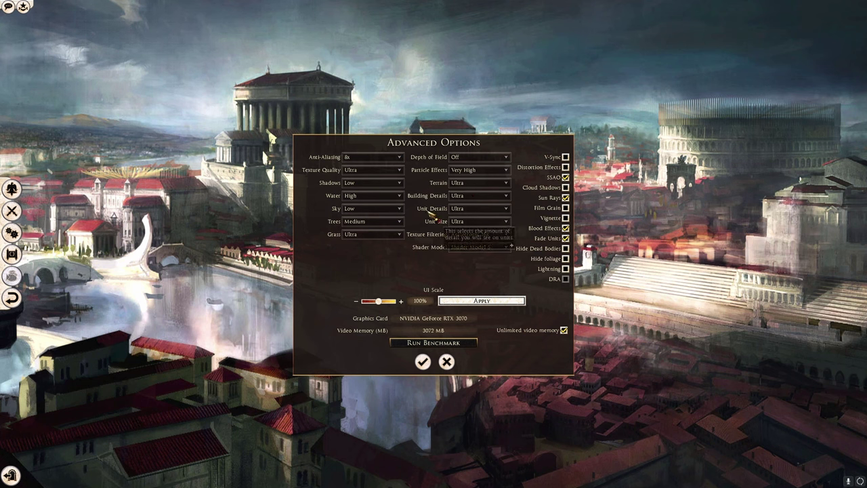
pyautogui.click(487, 212)
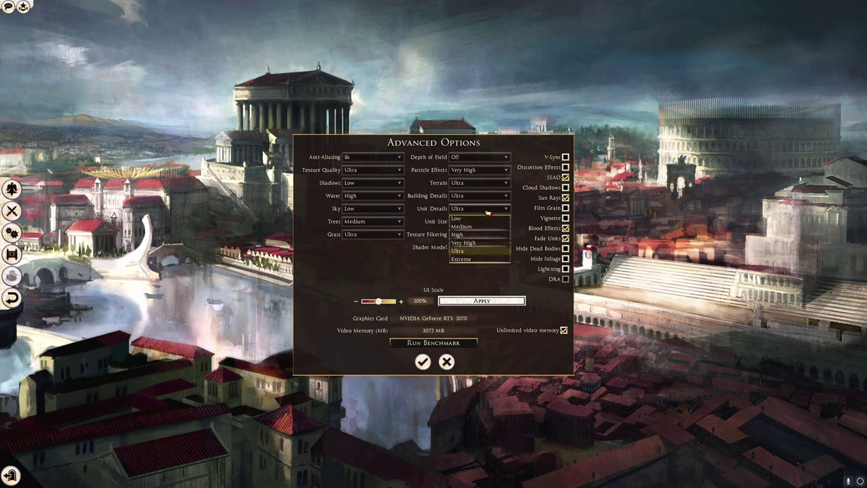
pyautogui.click(486, 212)
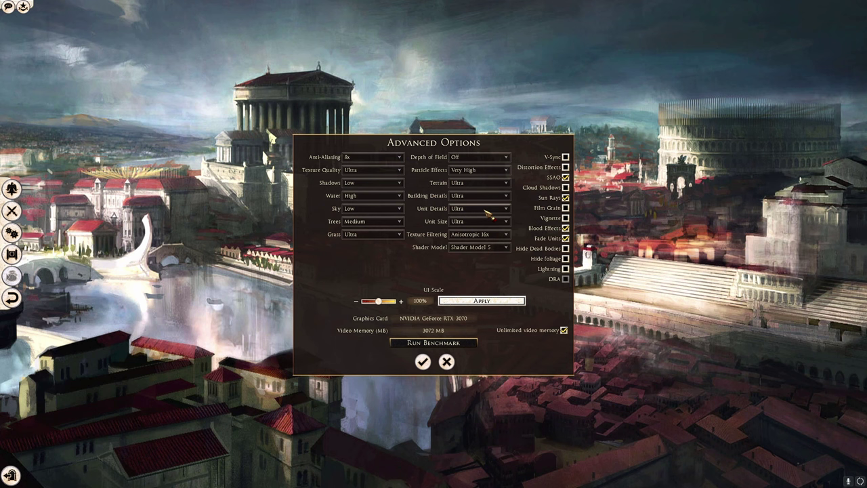
pyautogui.click(478, 222)
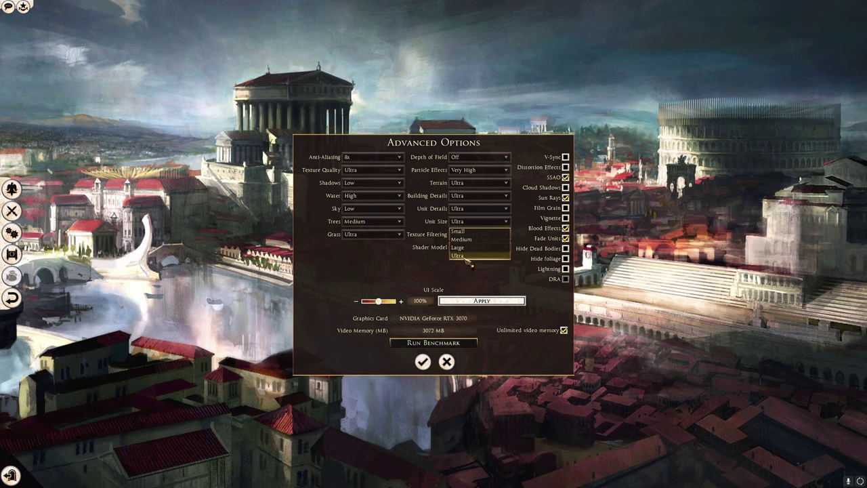
pyautogui.click(468, 280)
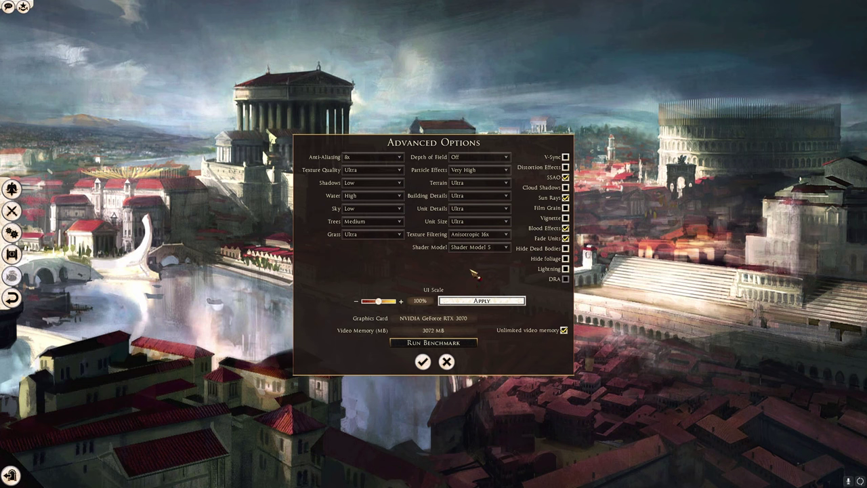
pyautogui.click(478, 238)
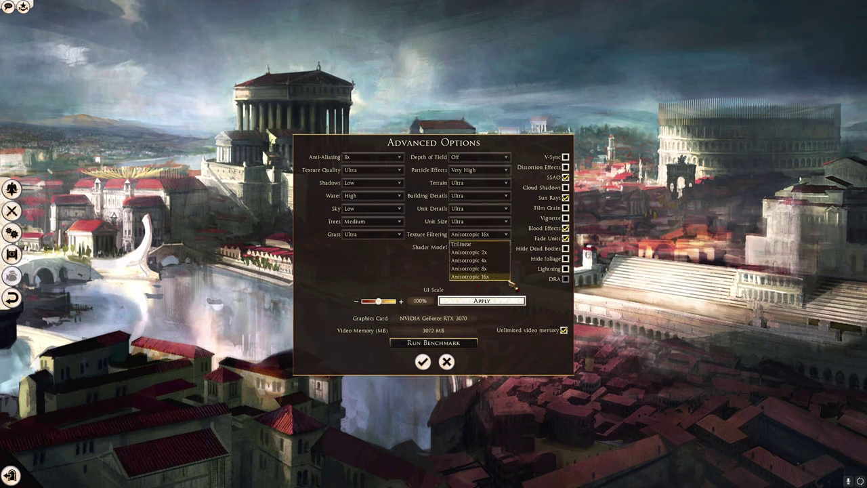
pyautogui.click(584, 279)
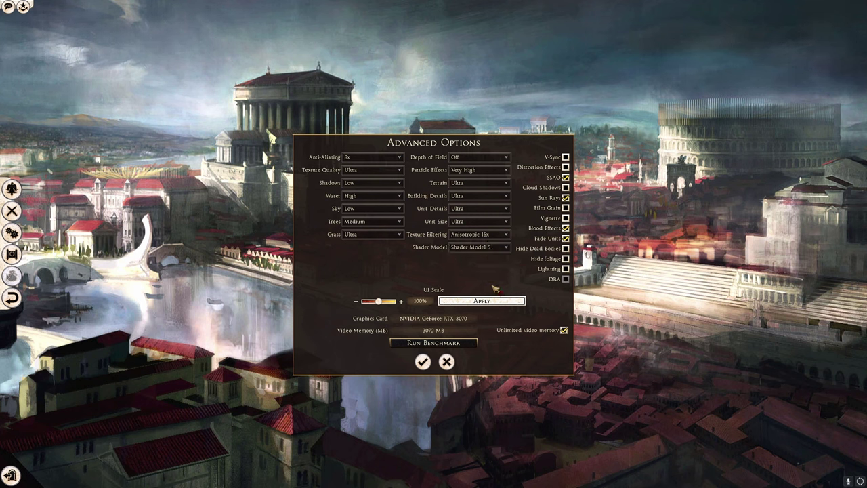
pyautogui.click(505, 234)
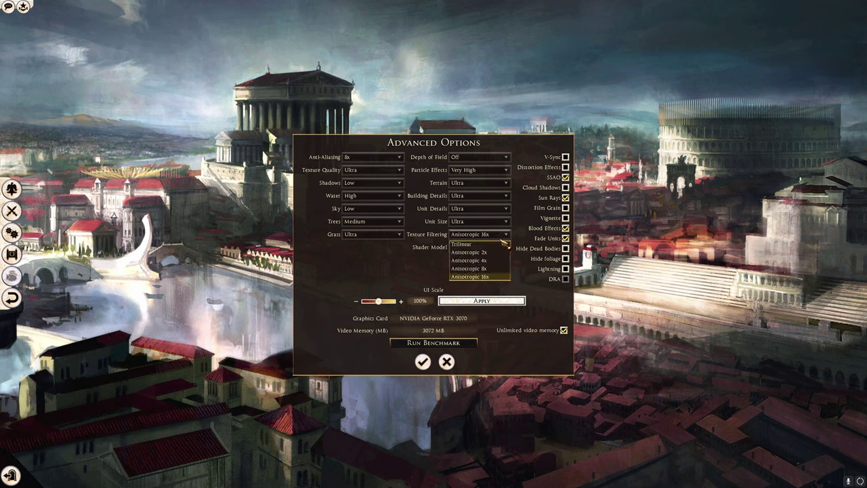
pyautogui.click(401, 268)
pyautogui.click(501, 247)
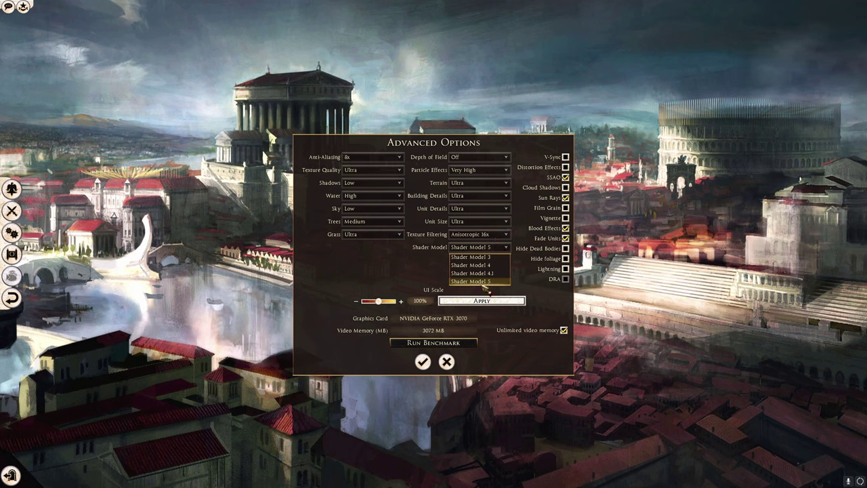
# Keep Shader Model 5, enable Distortion Effects, and make sure Fade Units is on.
pyautogui.click(435, 274)
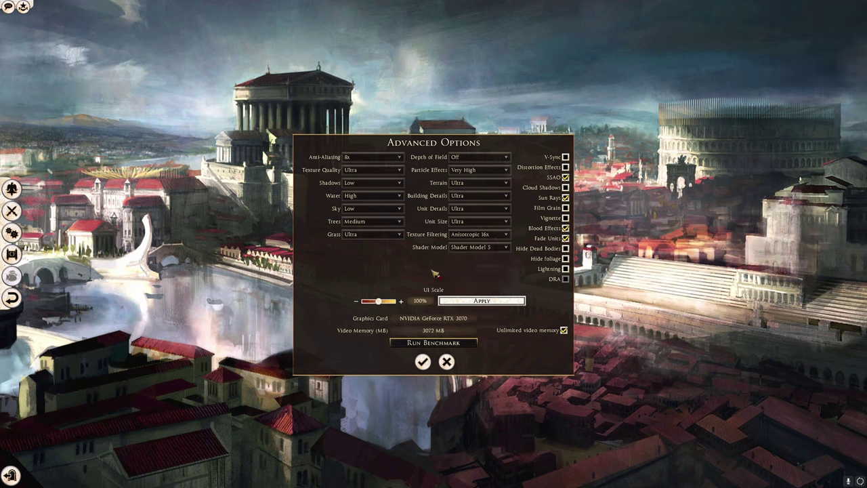
pyautogui.click(568, 167)
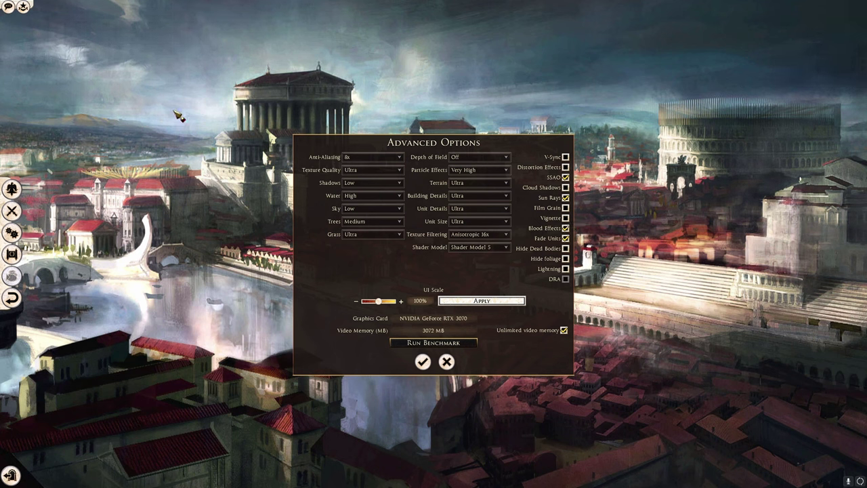
pyautogui.click(566, 239)
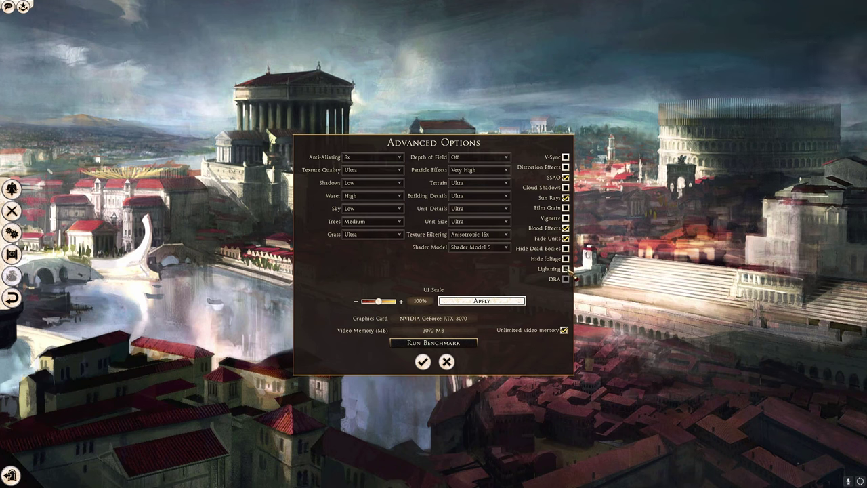
# Accept the Advanced Options changes and close the Graphics panel to the main menu.
pyautogui.click(424, 362)
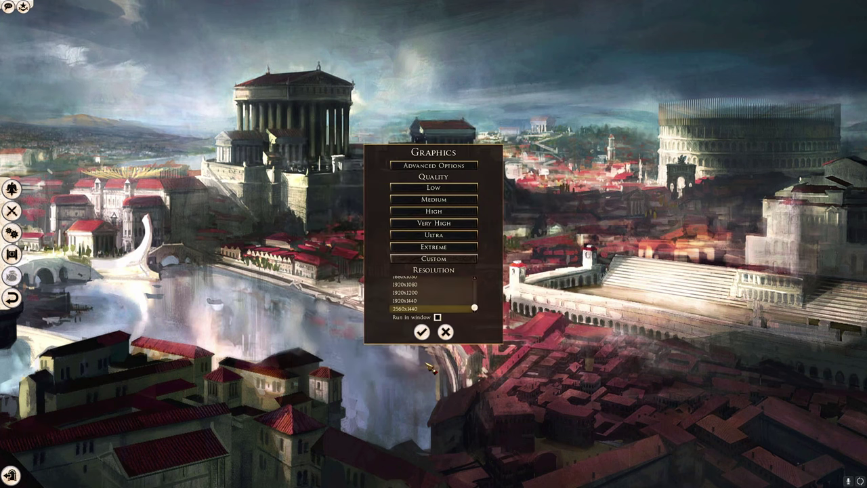
pyautogui.click(445, 332)
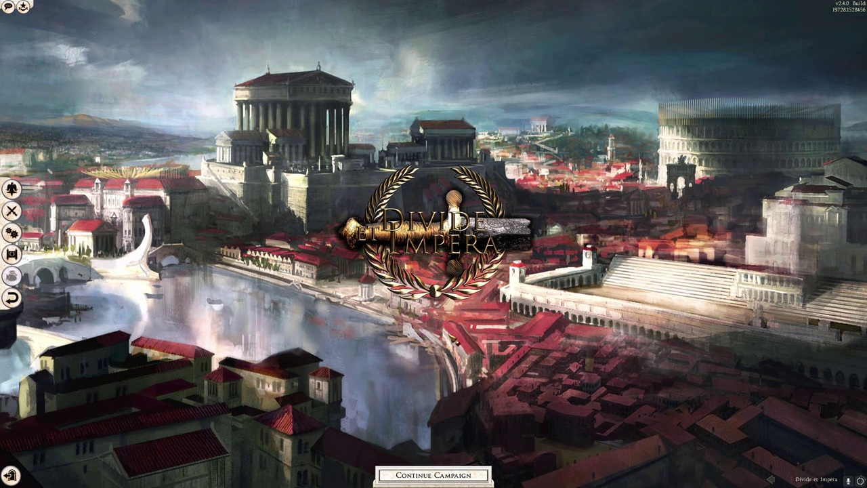